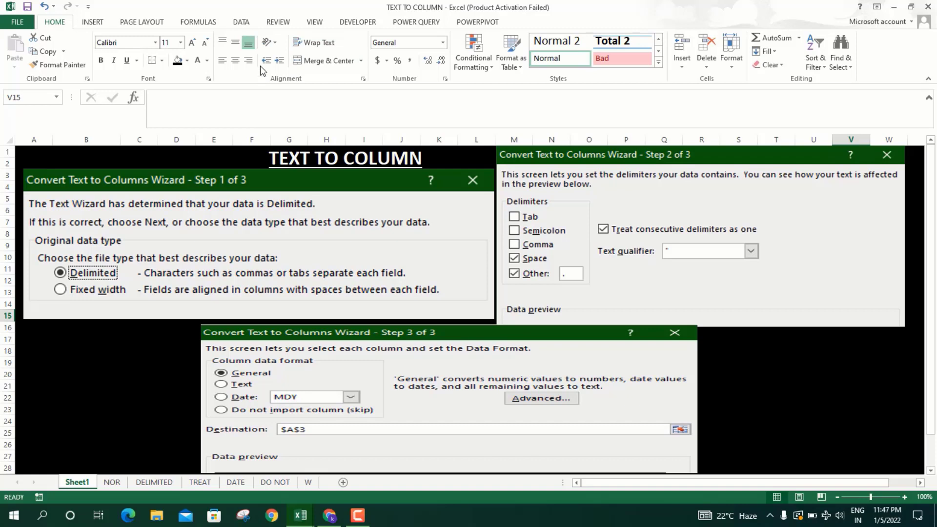
Step: Start Text to Columns on the full names in A3:A14 of the NOR sheet, using the Delimited data type
{"action": "left_click", "coordinate": [247, 27]}
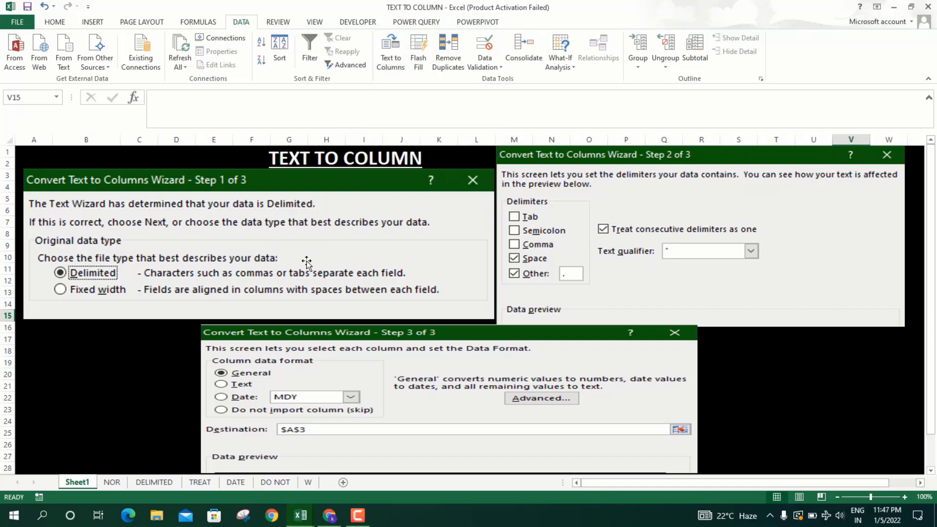
{"action": "left_click", "coordinate": [112, 482]}
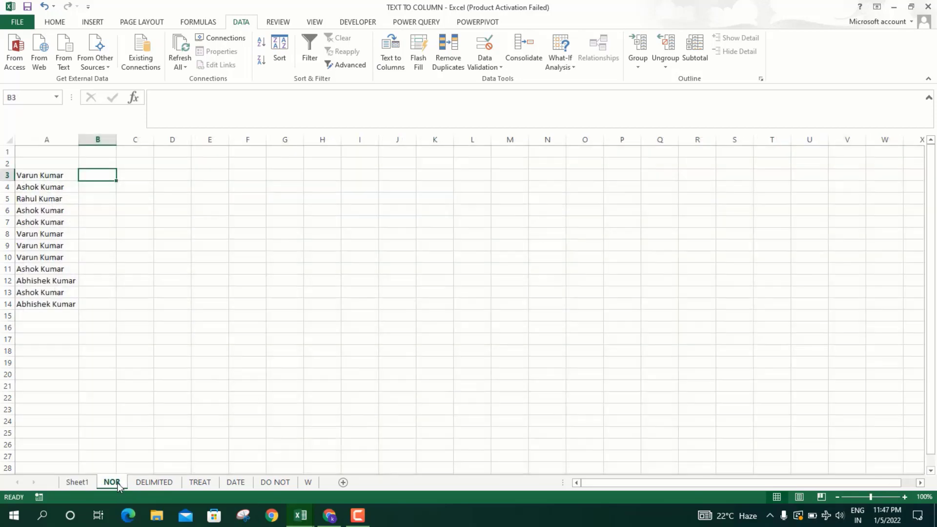
{"action": "left_click", "coordinate": [52, 174]}
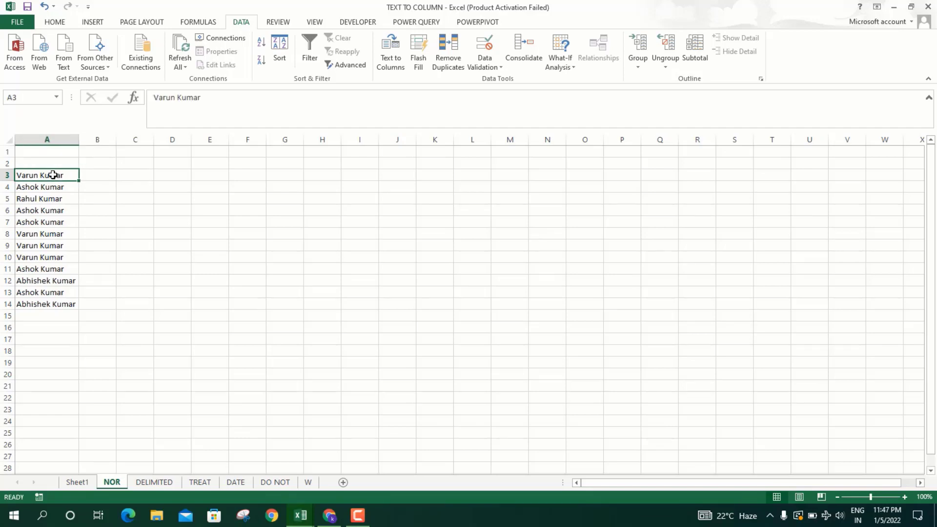
{"action": "key", "text": "ctrl+shift+Down"}
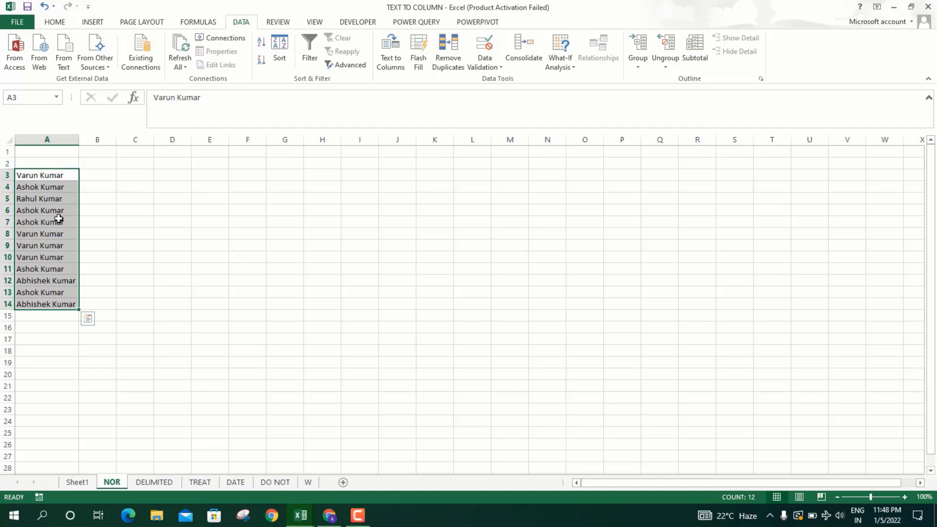
{"action": "key", "text": "alt+a"}
{"action": "key", "text": "e"}
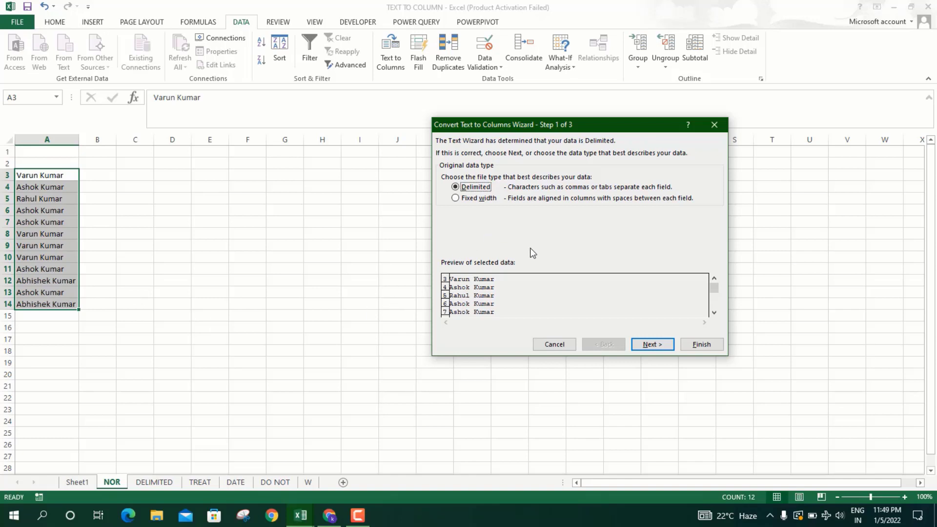
{"action": "left_click", "coordinate": [652, 344]}
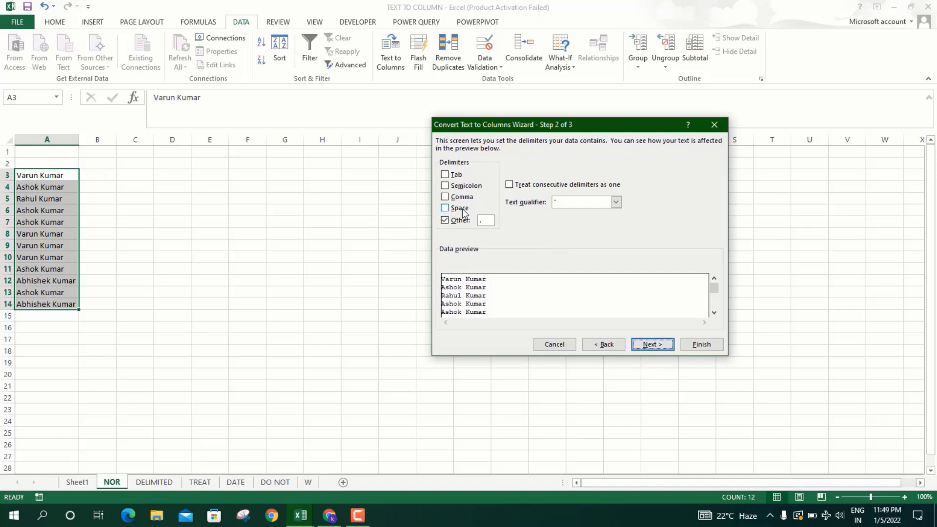
Step: Split the names with Space as the only delimiter and output the result to destination cell B3
{"action": "left_click", "coordinate": [447, 206]}
{"action": "left_click", "coordinate": [453, 221]}
{"action": "left_click", "coordinate": [659, 345]}
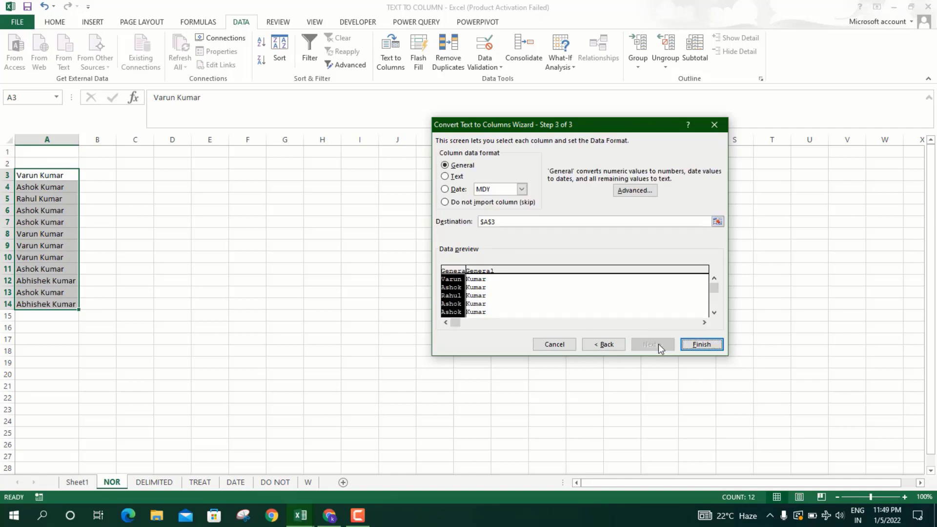
{"action": "left_click", "coordinate": [509, 220]}
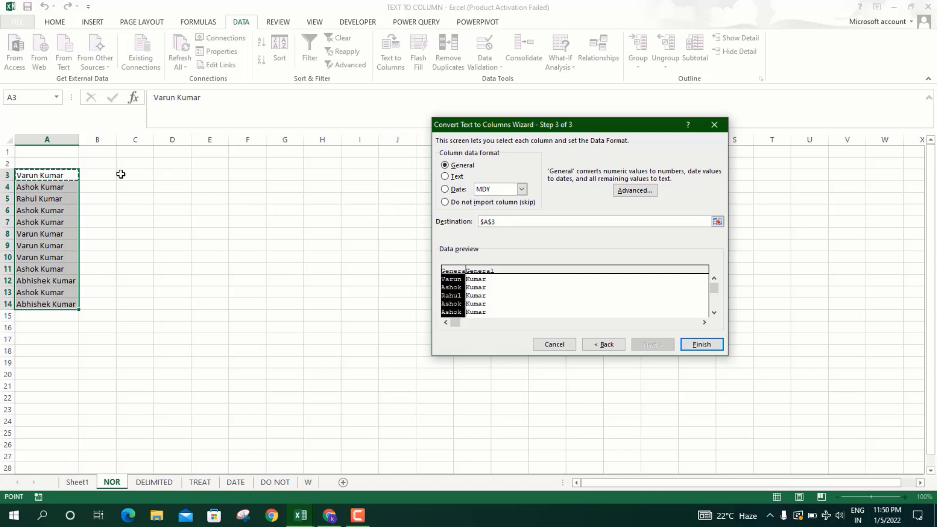
{"action": "left_click", "coordinate": [107, 174]}
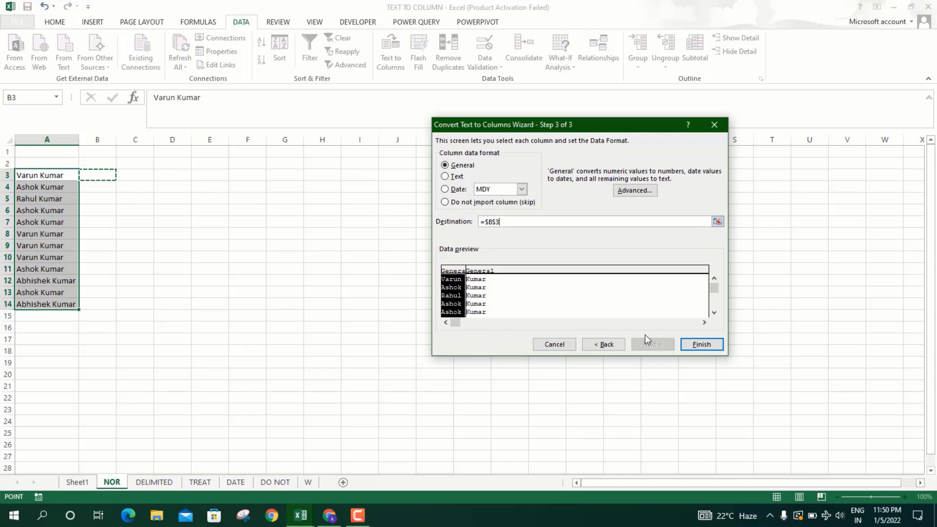
{"action": "left_click", "coordinate": [699, 345]}
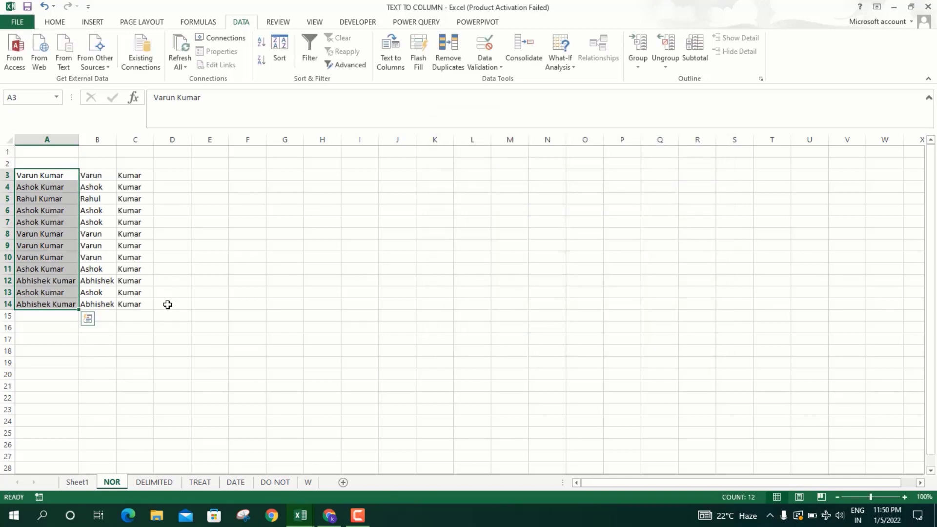
{"action": "left_click", "coordinate": [189, 354]}
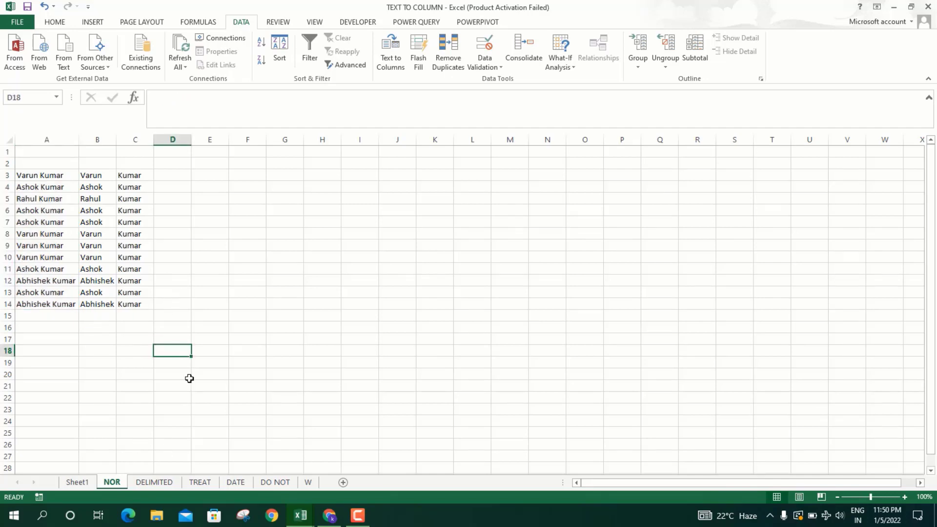
Step: Start Text to Columns on the asterisk-separated names in A3:A11 of the DELIMITED sheet, using the Delimited data type
{"action": "left_click", "coordinate": [155, 482]}
{"action": "left_click", "coordinate": [125, 197]}
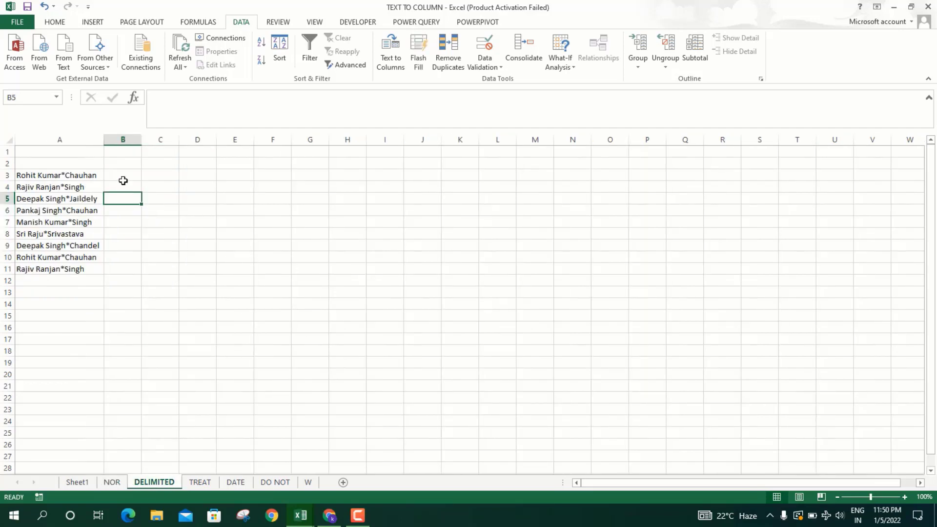
{"action": "left_click", "coordinate": [122, 177]}
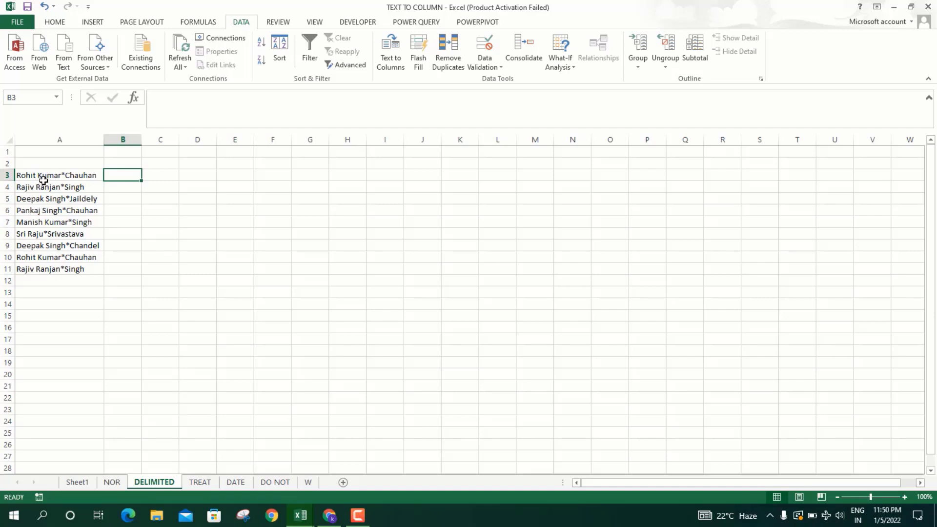
{"action": "left_click", "coordinate": [74, 177]}
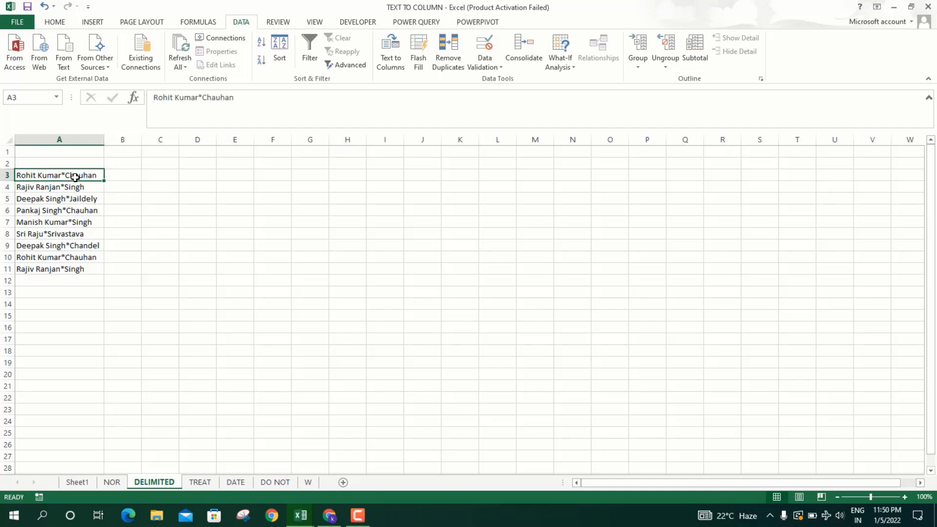
{"action": "key", "text": "ctrl+shift+Down"}
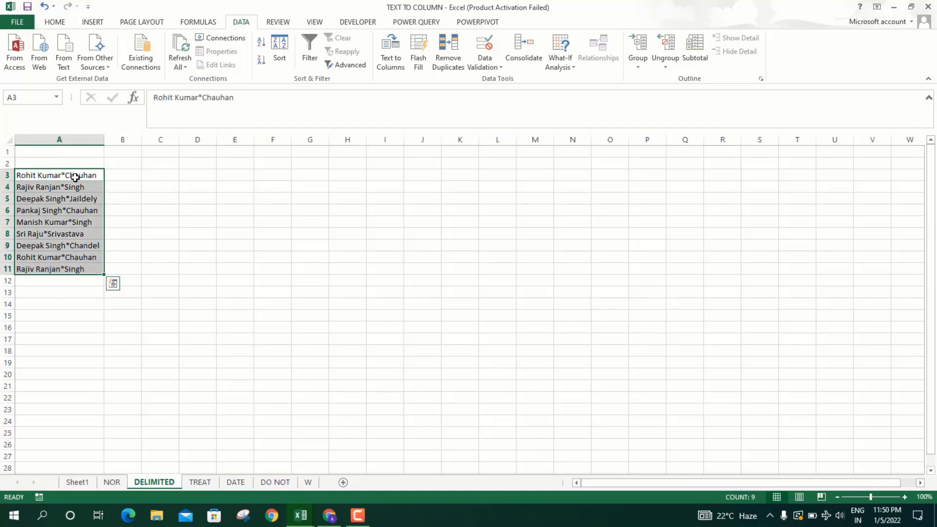
{"action": "key", "text": "alt+a"}
{"action": "key", "text": "e"}
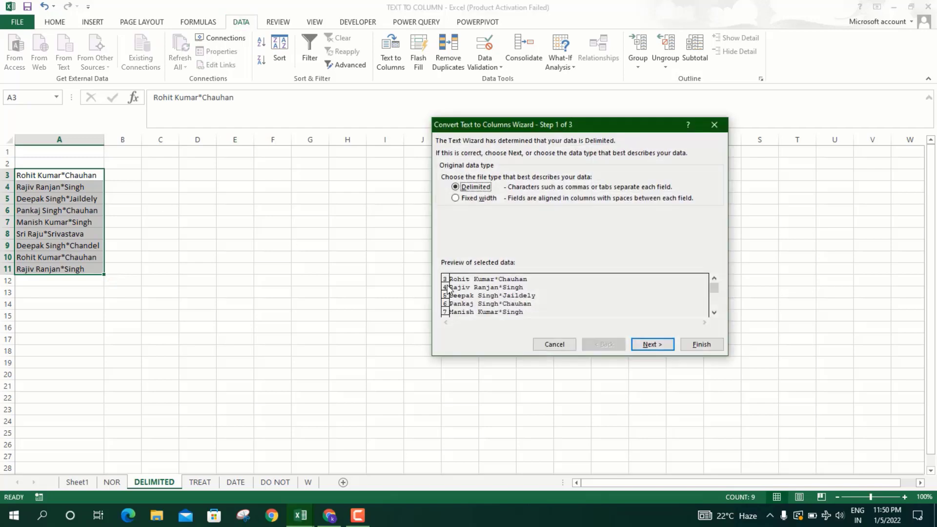
{"action": "left_click", "coordinate": [662, 346]}
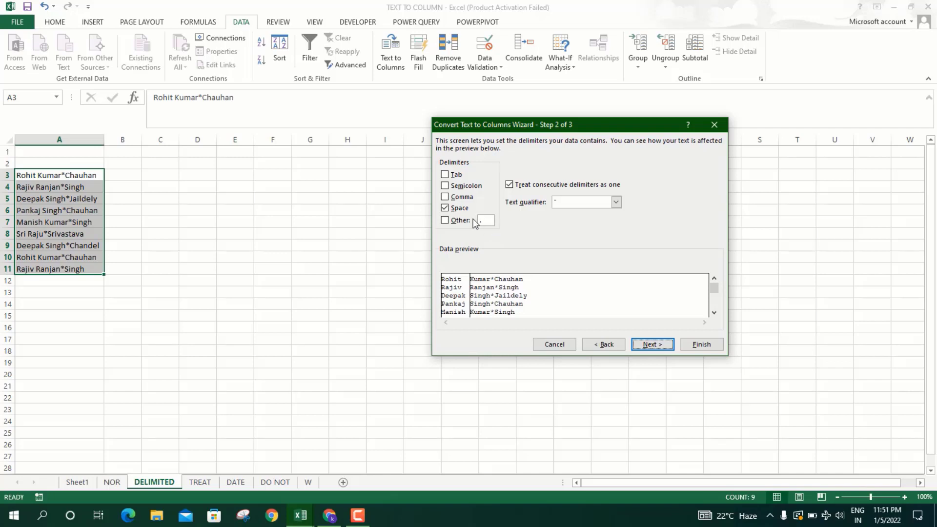
Step: Add * as the Other delimiter alongside Space and turn off treating consecutive delimiters as one
{"action": "left_click", "coordinate": [444, 219]}
{"action": "left_click", "coordinate": [510, 185]}
{"action": "left_click", "coordinate": [489, 220]}
{"action": "type", "text": "*"}
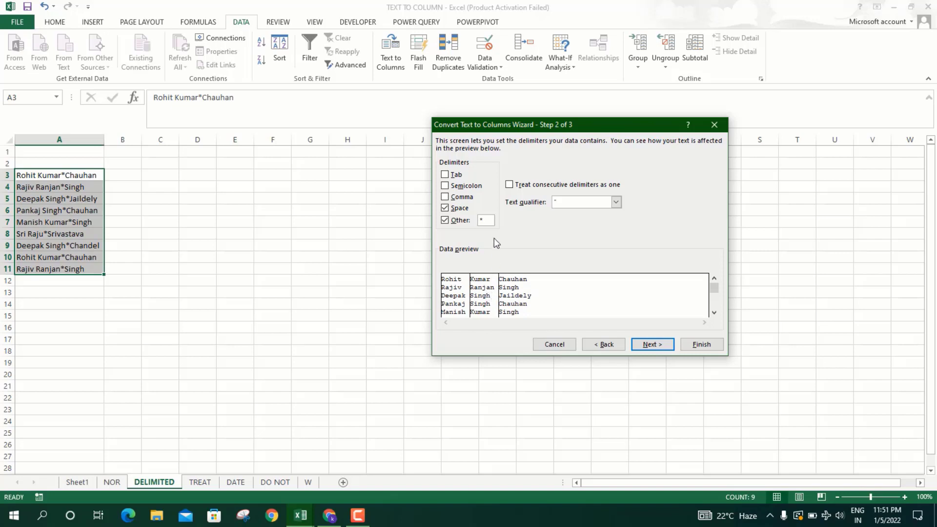
{"action": "key", "text": "BackSpace"}
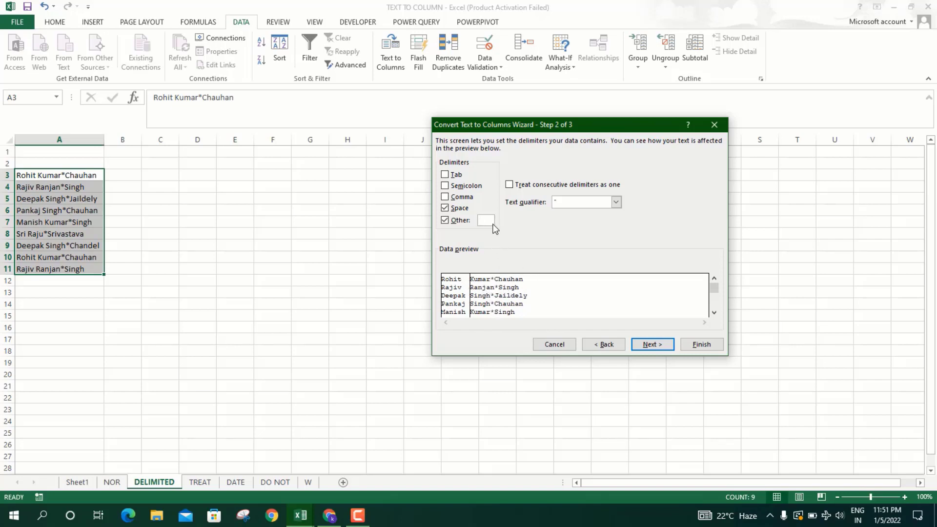
{"action": "type", "text": "*"}
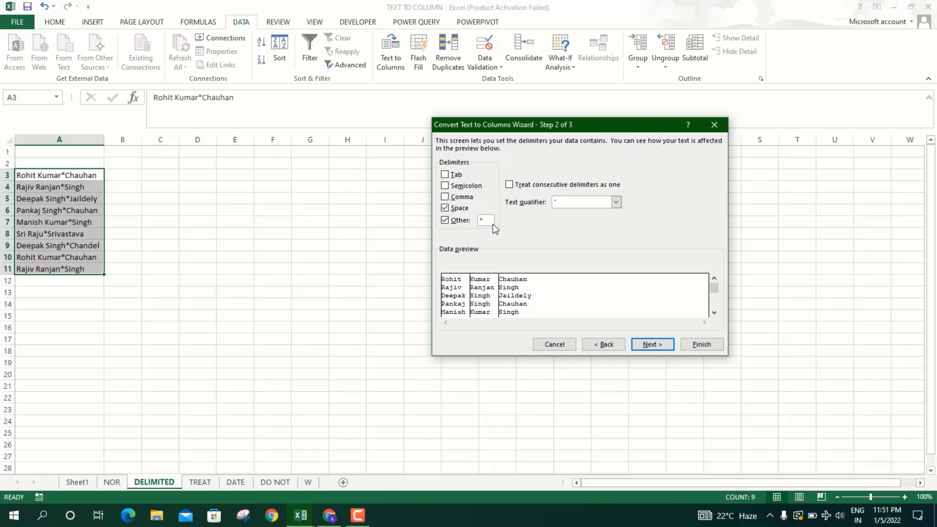
Step: Set the destination of the split to cell B3 and finish the conversion
{"action": "left_click", "coordinate": [653, 344]}
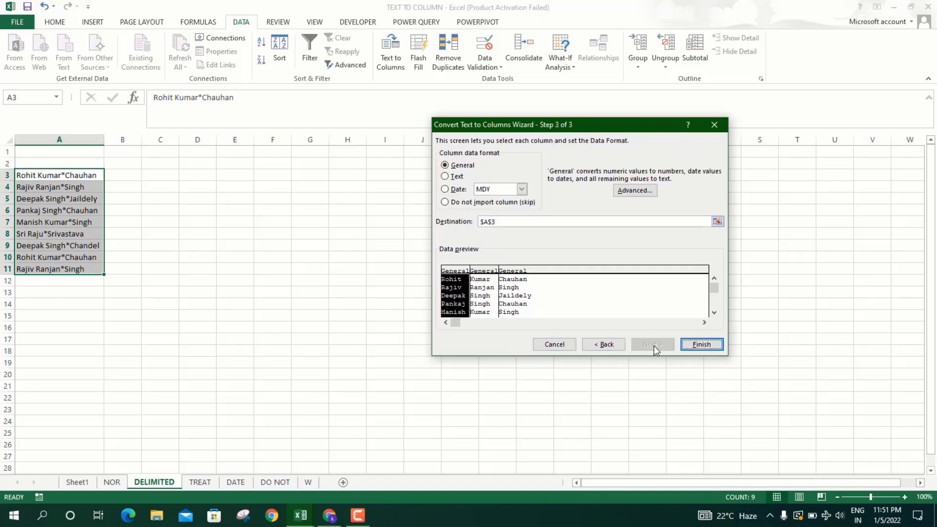
{"action": "left_click", "coordinate": [503, 221]}
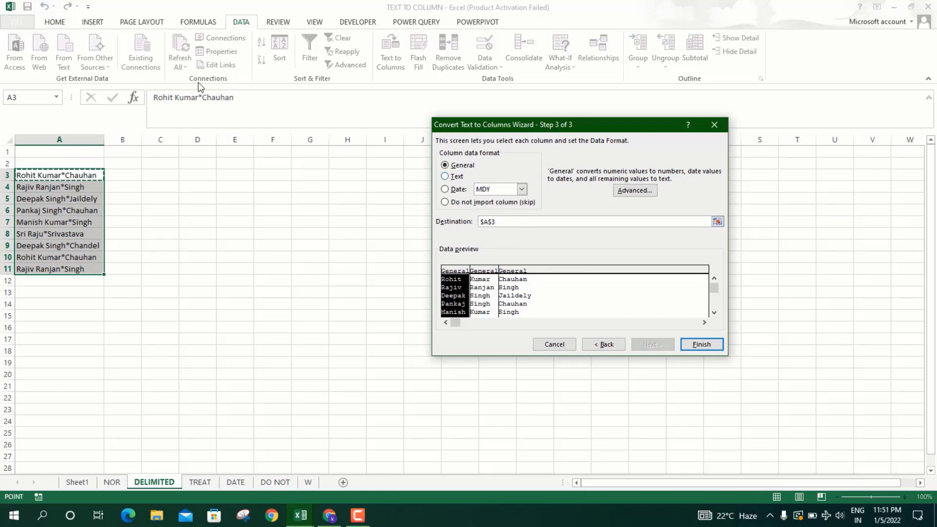
{"action": "left_click", "coordinate": [128, 175]}
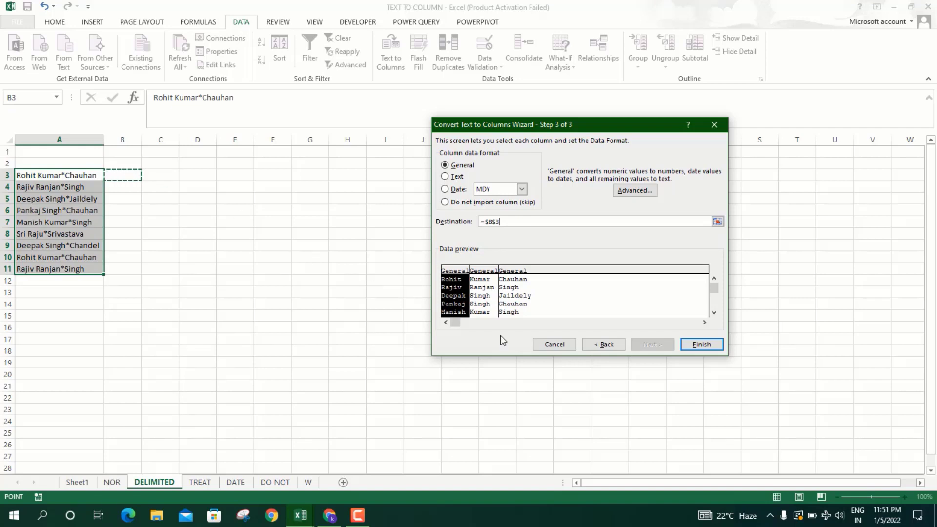
{"action": "left_click", "coordinate": [690, 342]}
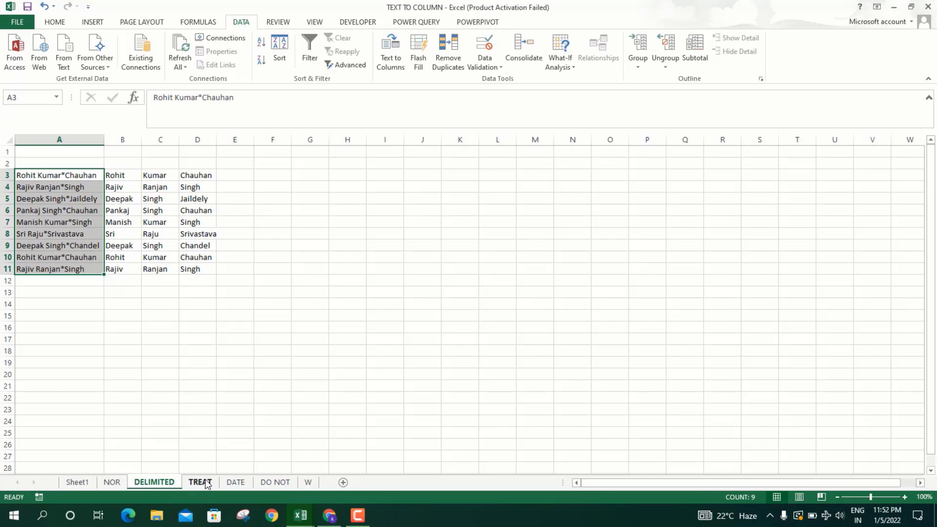
Step: Start Text to Columns on the double-asterisk names in A3:A11 of the TREAT sheet, using the Delimited data type
{"action": "left_click", "coordinate": [205, 482]}
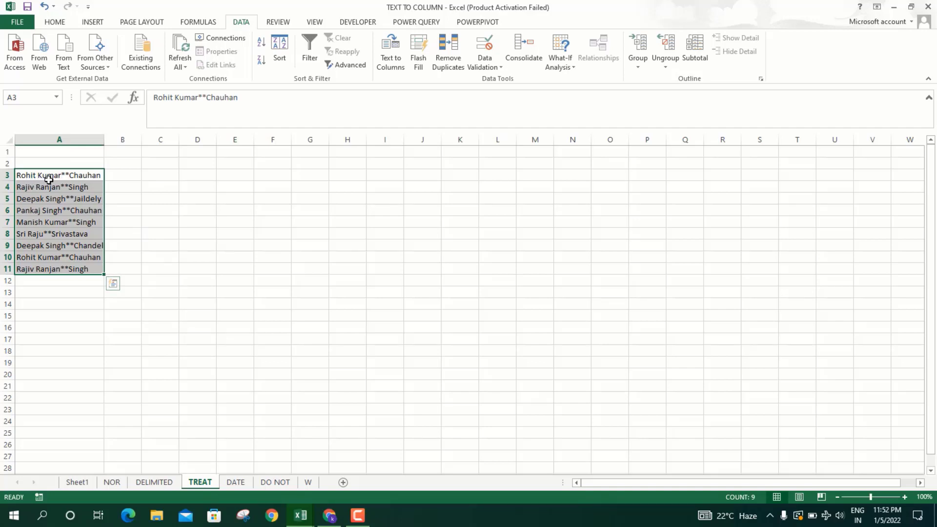
{"action": "left_click", "coordinate": [78, 177]}
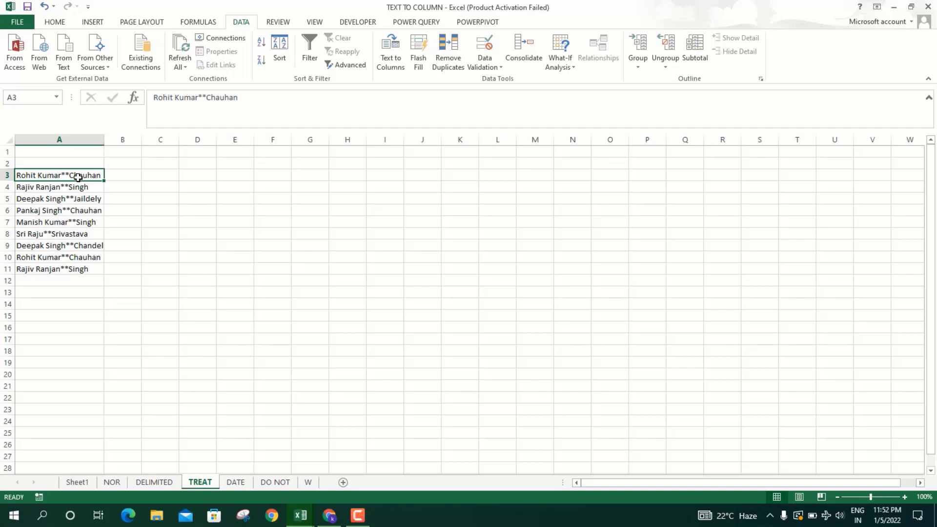
{"action": "key", "text": "shift+Down"}
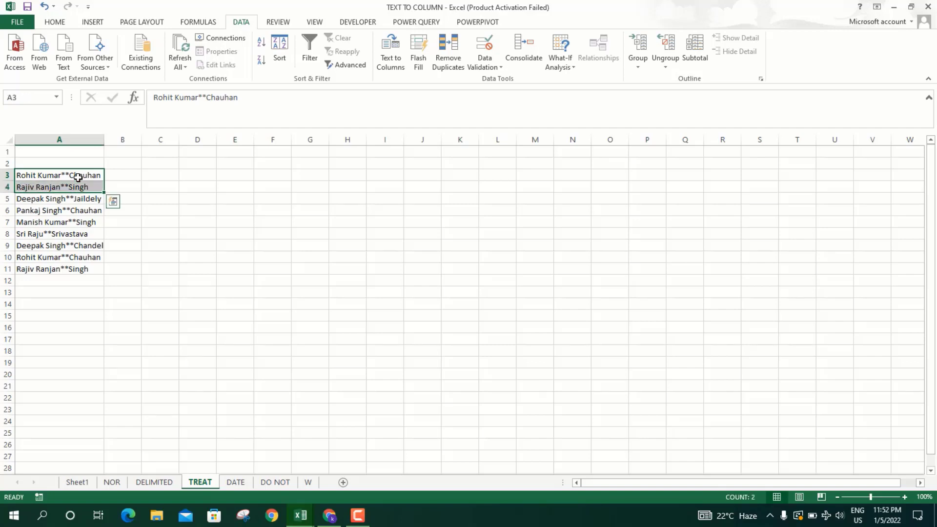
{"action": "key", "text": "ctrl+shift+Down"}
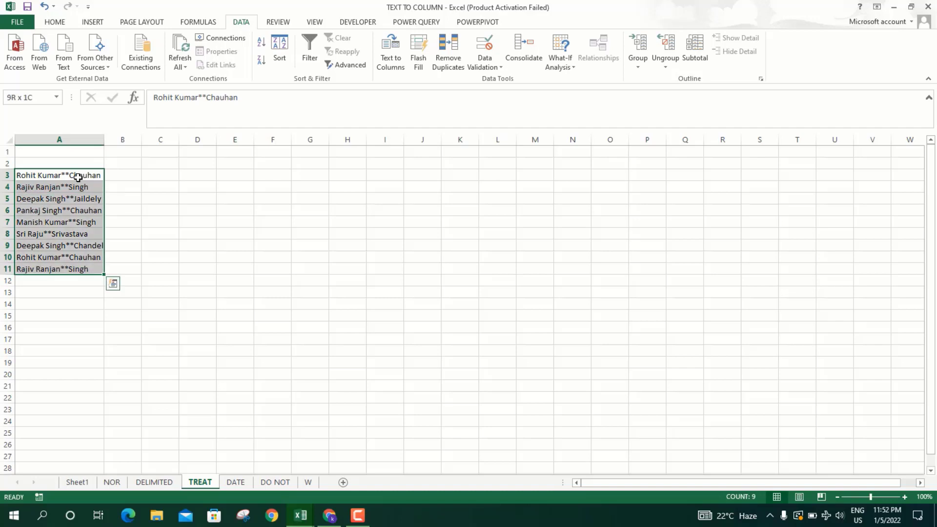
{"action": "key", "text": "alt+a"}
{"action": "key", "text": "e"}
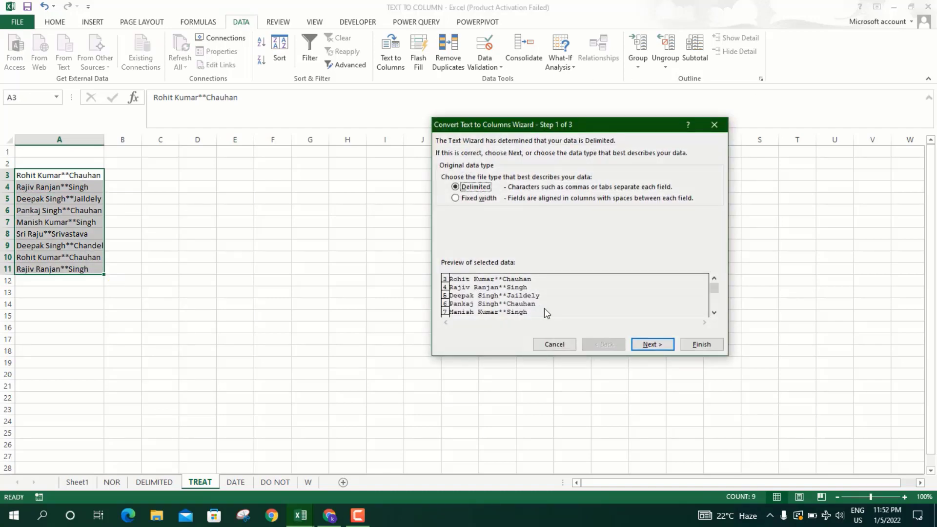
{"action": "left_click", "coordinate": [652, 344]}
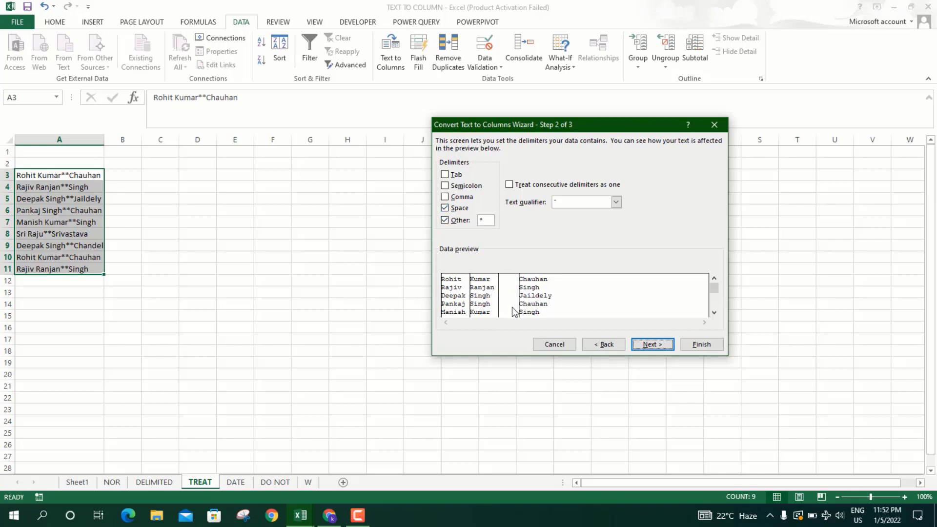
Step: Keep the Space and * delimiters without merging consecutive ones, and output the split names to cell C3
{"action": "left_click", "coordinate": [659, 346]}
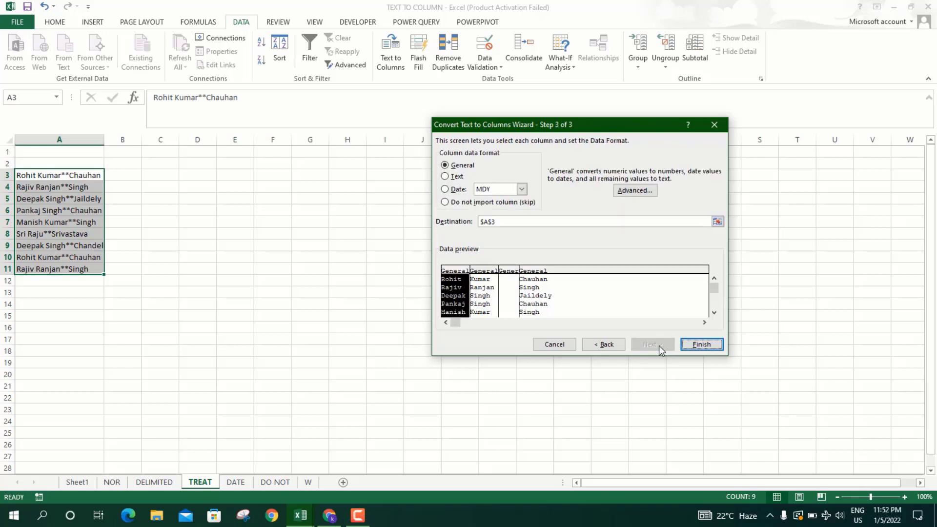
{"action": "left_click", "coordinate": [504, 221]}
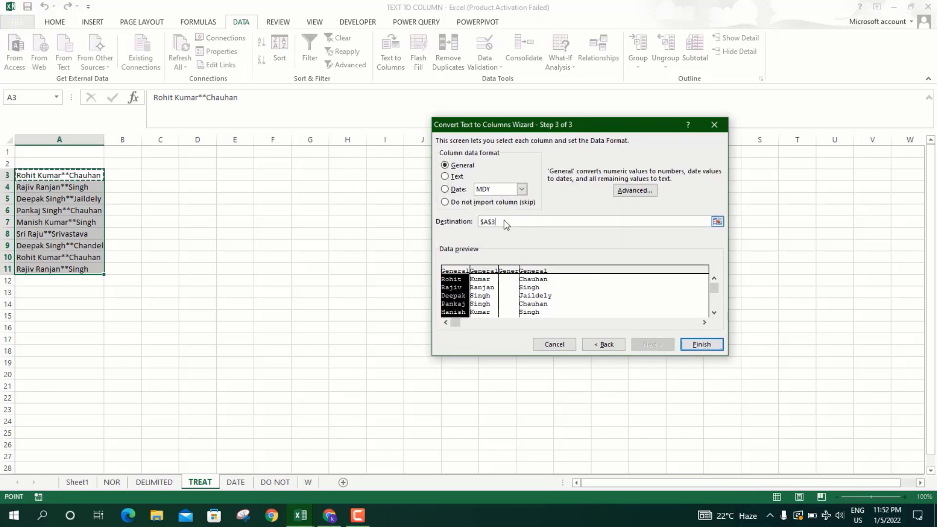
{"action": "left_click", "coordinate": [154, 175]}
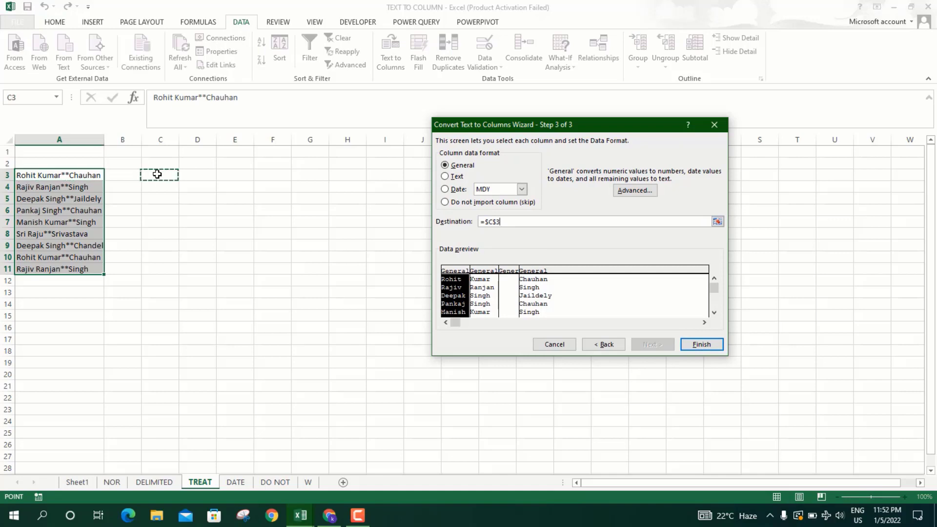
{"action": "left_click", "coordinate": [697, 344]}
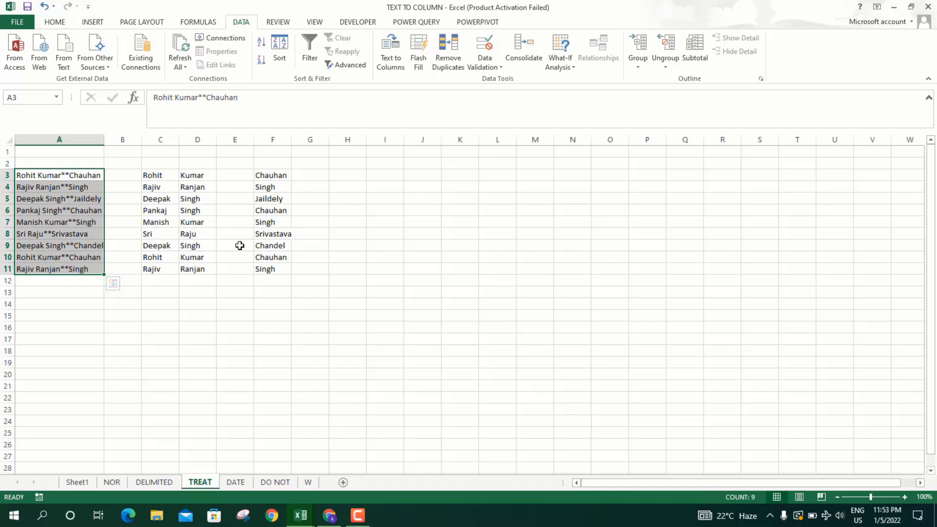
{"action": "left_click", "coordinate": [161, 175]}
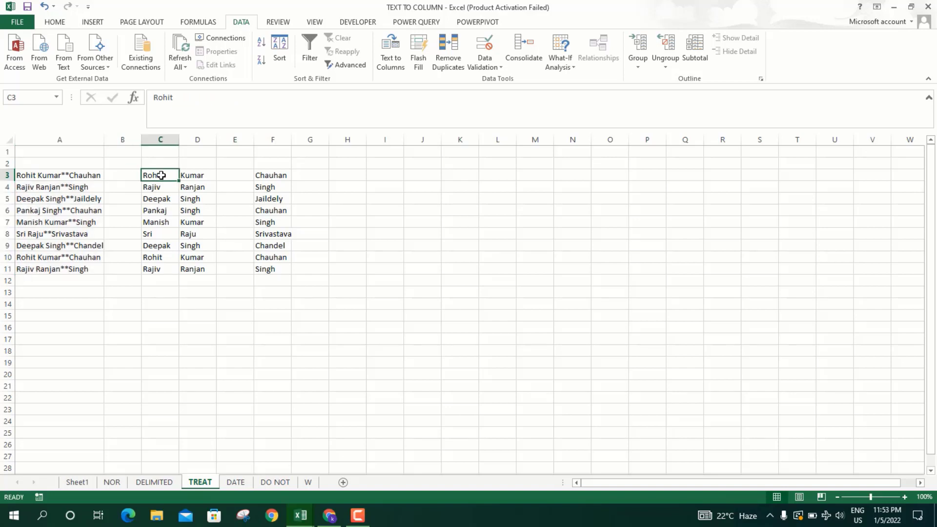
{"action": "key", "text": "super+space"}
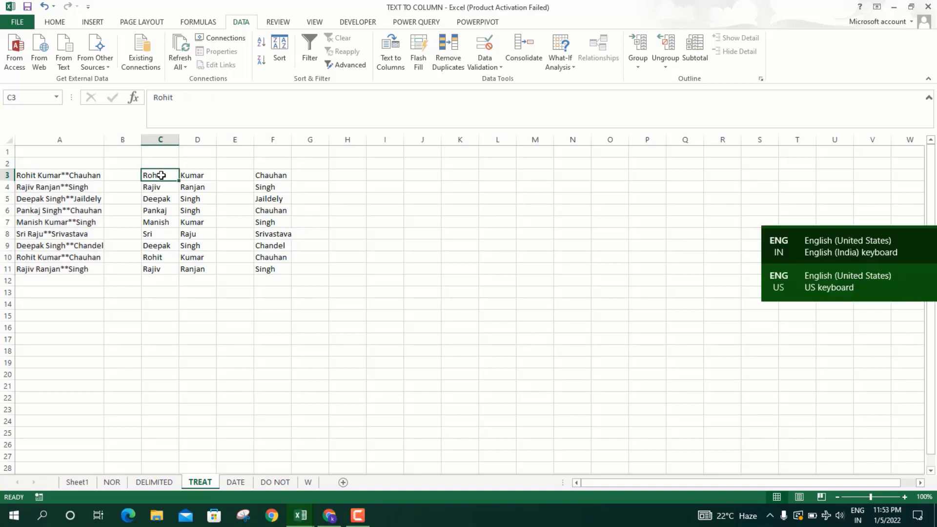
{"action": "key", "text": "super+space"}
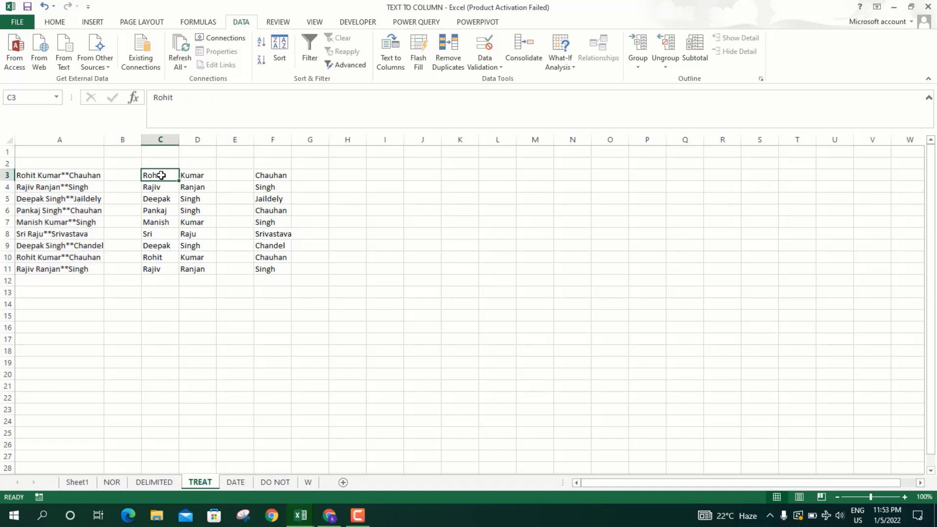
Step: Clear the split names from C3:F11 on the TREAT sheet
{"action": "key", "text": "ctrl+shift+Down"}
{"action": "key", "text": "ctrl+shift+Right"}
{"action": "key", "text": "ctrl+shift+Right"}
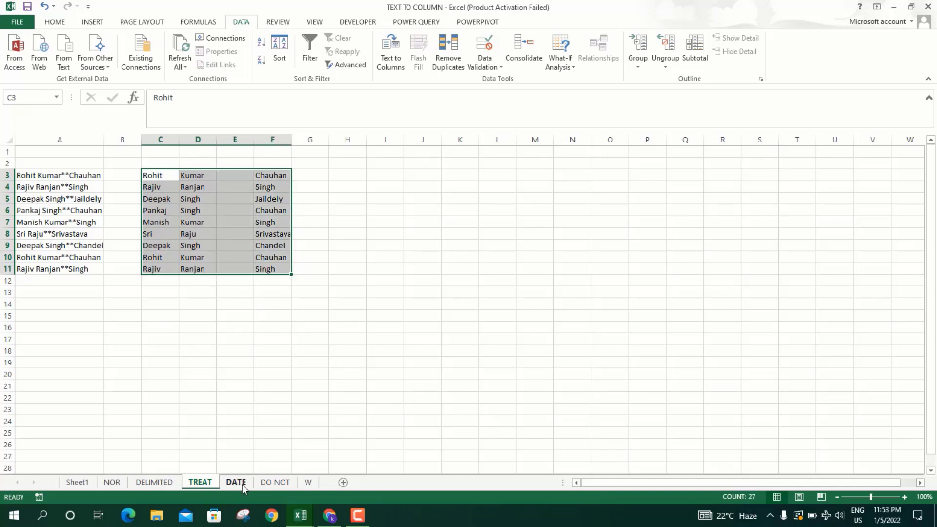
{"action": "key", "text": "Delete"}
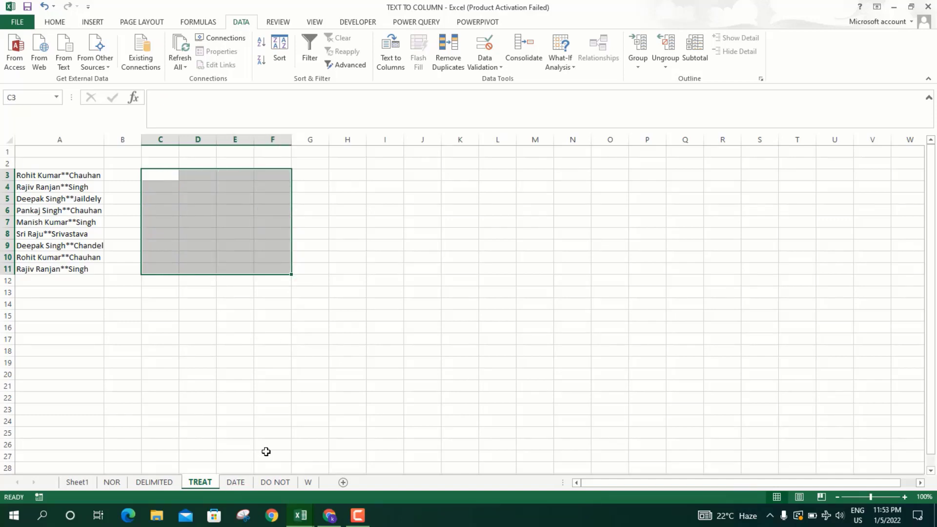
Step: Run Text to Columns again on the double-asterisk names in A3:A11, using the Delimited data type
{"action": "left_click", "coordinate": [77, 172]}
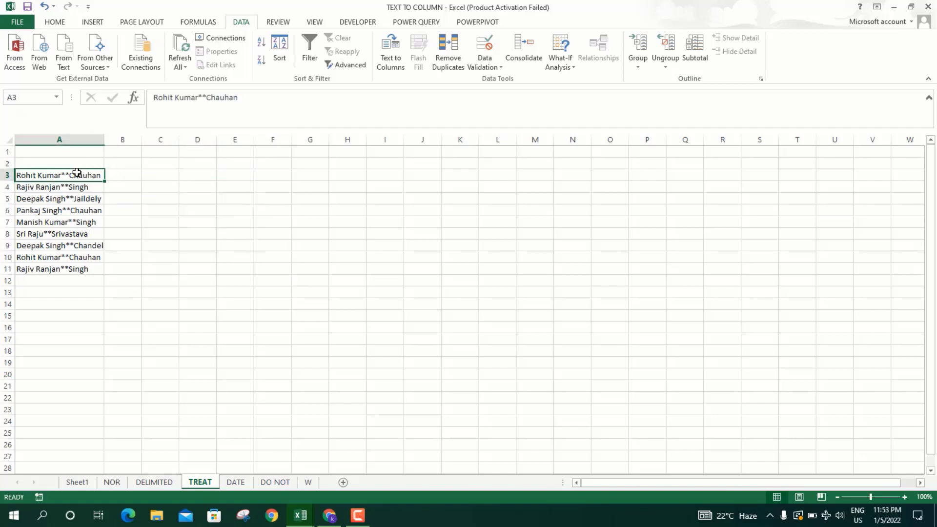
{"action": "key", "text": "ctrl+shift+Down"}
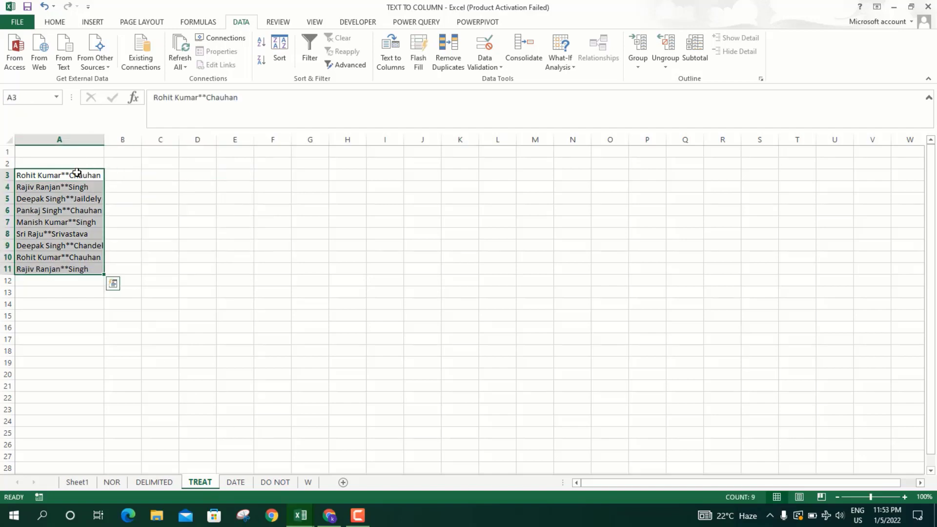
{"action": "key", "text": "alt+a+e"}
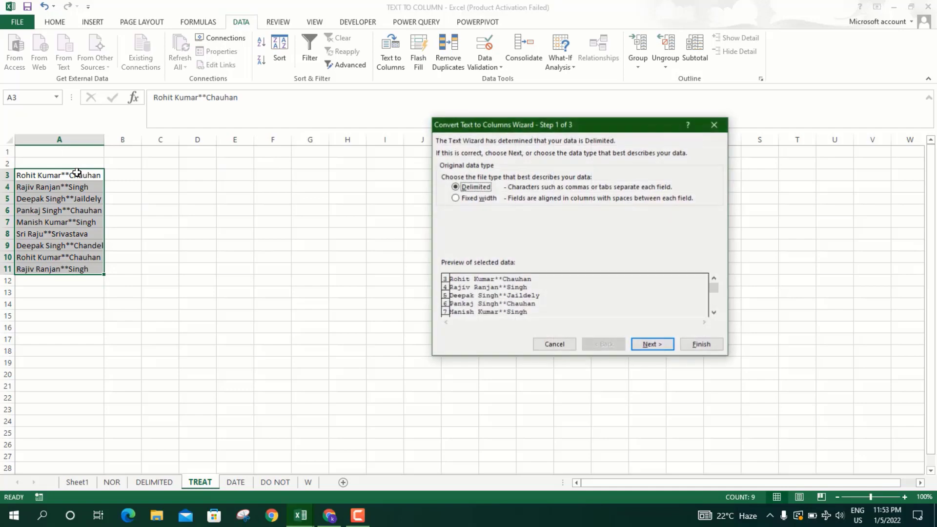
{"action": "left_click", "coordinate": [653, 344]}
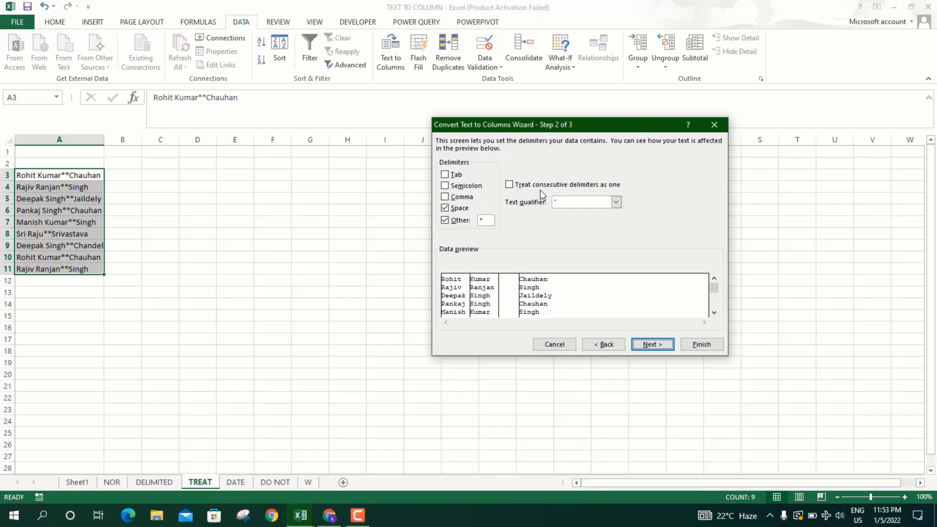
Step: Compare the preview with and without treating consecutive delimiters as one, and leave the option turned on
{"action": "left_click", "coordinate": [511, 185]}
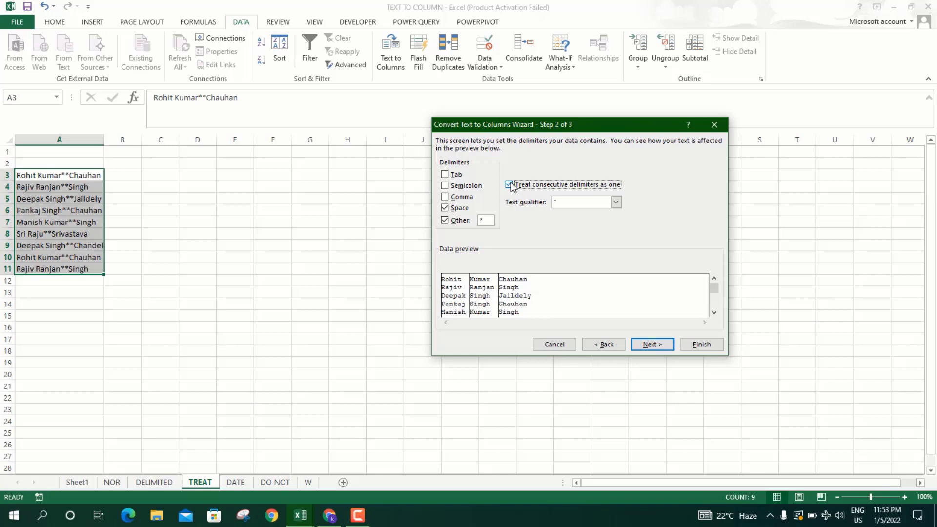
{"action": "left_click", "coordinate": [512, 186]}
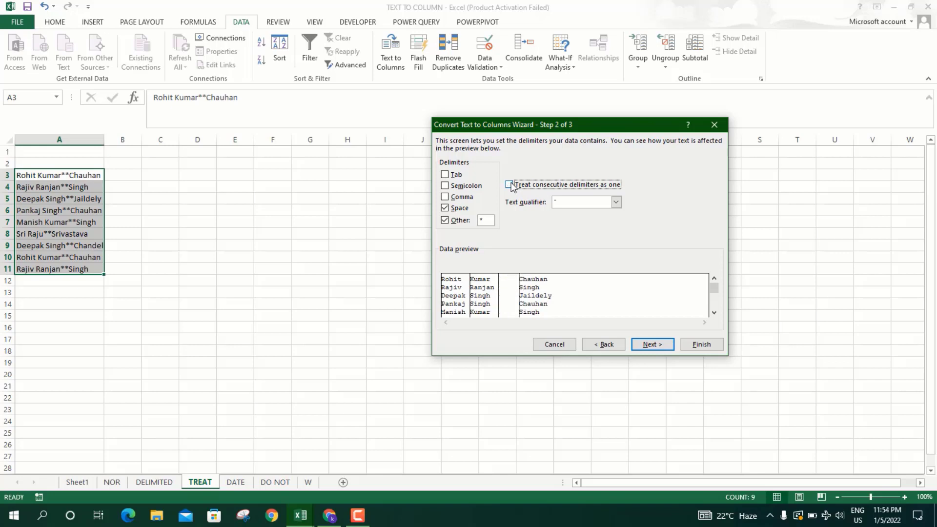
{"action": "left_click", "coordinate": [510, 186]}
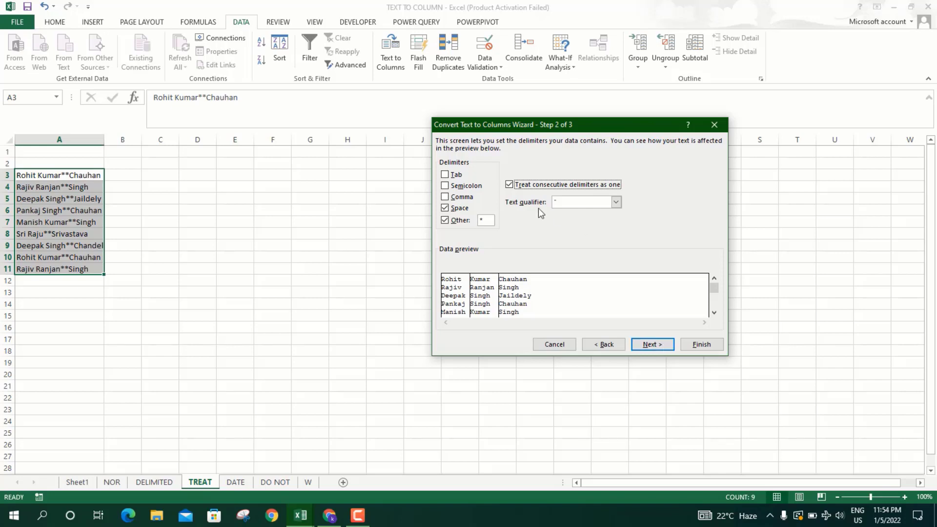
{"action": "left_click", "coordinate": [511, 187]}
{"action": "left_click", "coordinate": [511, 186]}
{"action": "left_click", "coordinate": [511, 187]}
{"action": "left_click", "coordinate": [511, 187]}
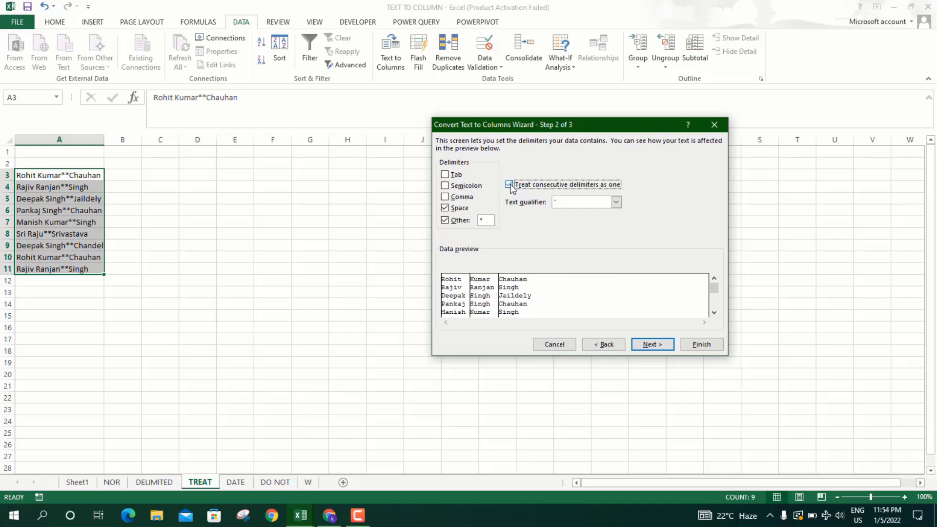
Step: Set the destination of the merged-delimiter split to cell C3 and finish the conversion
{"action": "left_click", "coordinate": [655, 347]}
{"action": "left_click", "coordinate": [508, 222]}
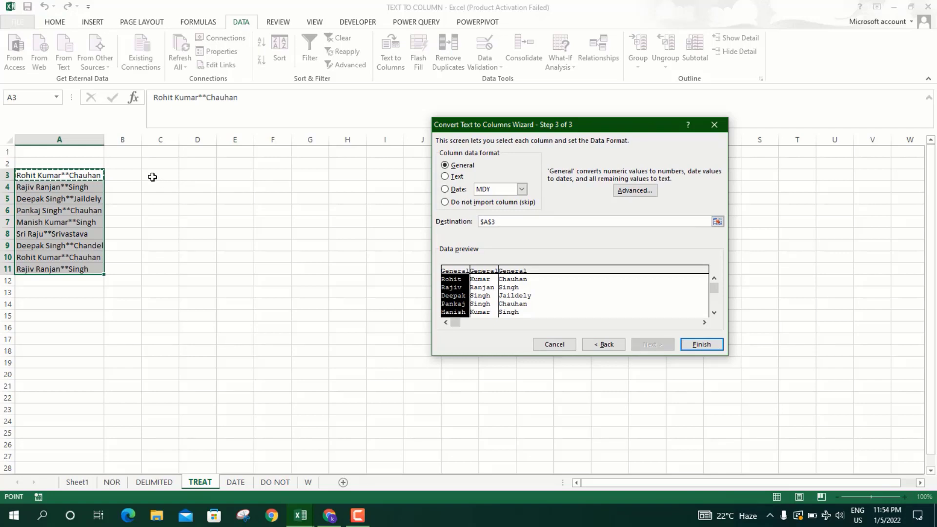
{"action": "left_click", "coordinate": [153, 176]}
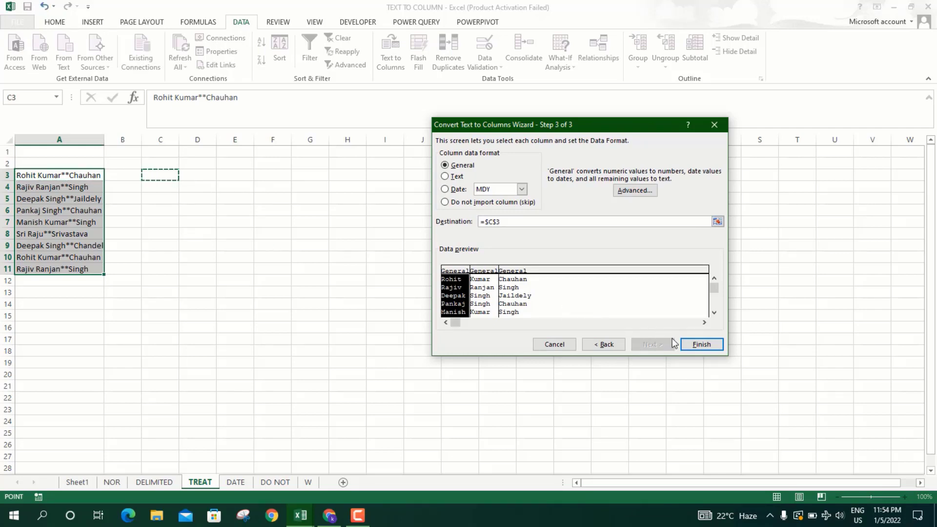
{"action": "left_click", "coordinate": [701, 344]}
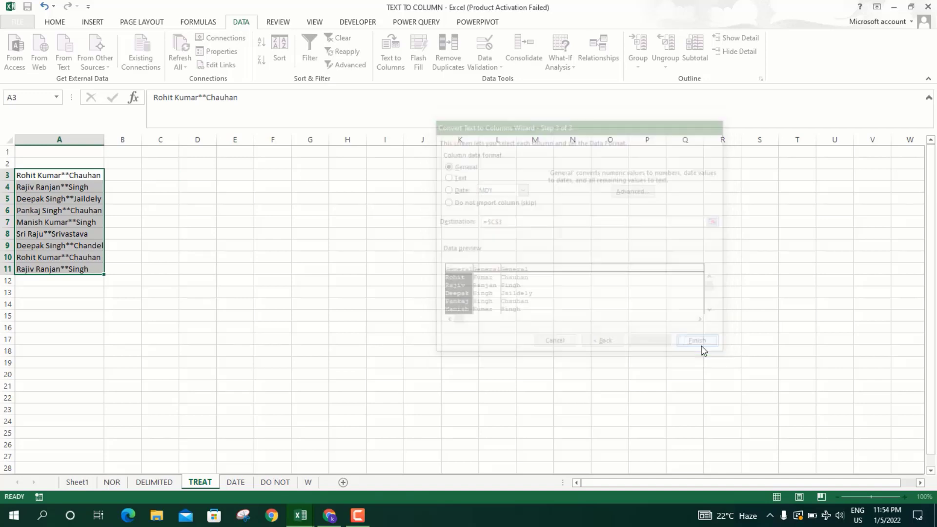
{"action": "left_click", "coordinate": [261, 278]}
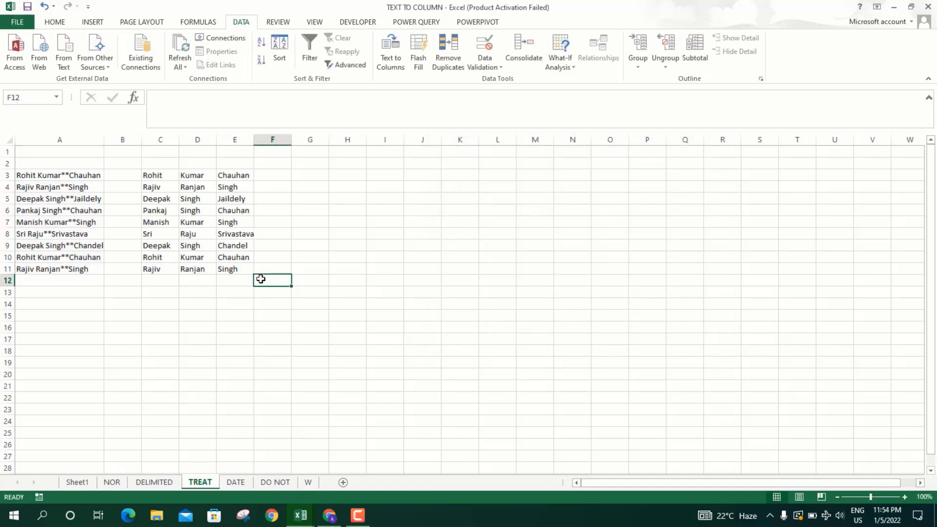
Step: Start Text to Columns on the serial numbers in A2:A12 of the DATE sheet, using the Delimited data type
{"action": "left_click", "coordinate": [236, 482]}
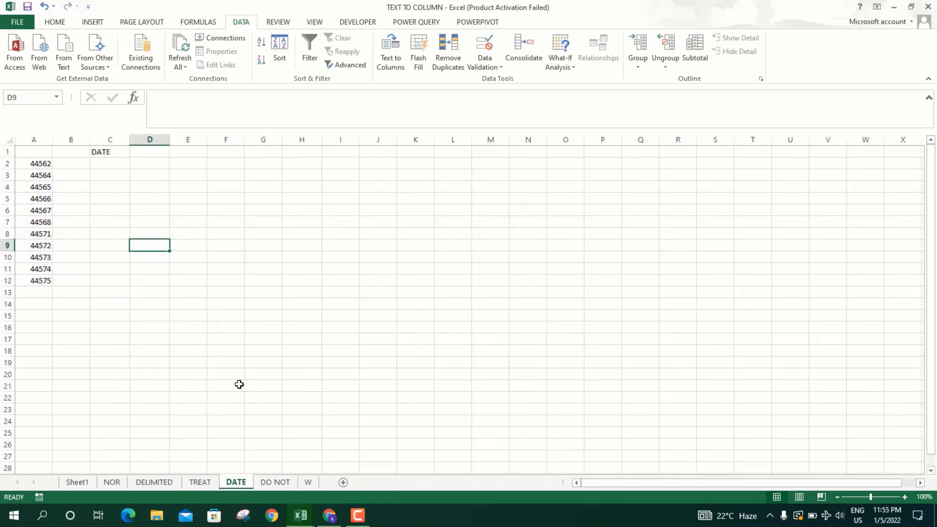
{"action": "left_click", "coordinate": [41, 163]}
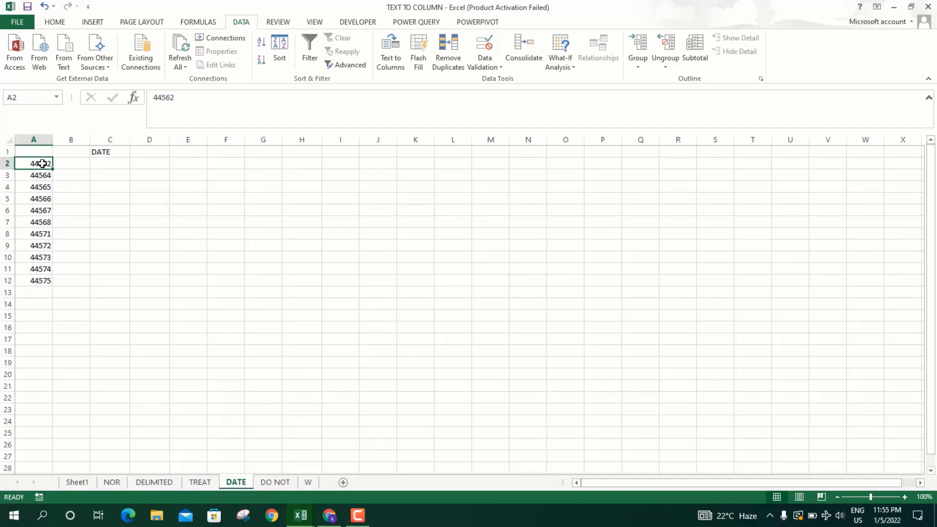
{"action": "key", "text": "ctrl+shift+Down"}
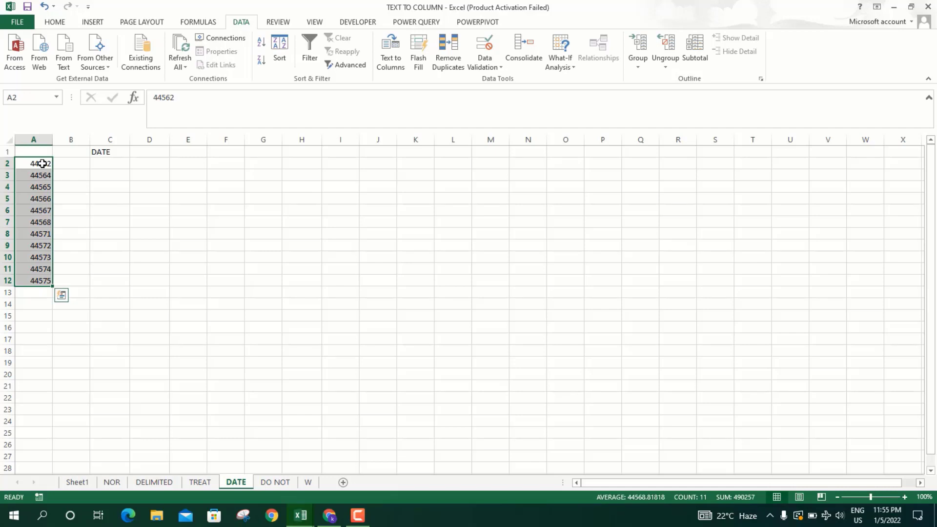
{"action": "key", "text": "alt+a"}
{"action": "key", "text": "e"}
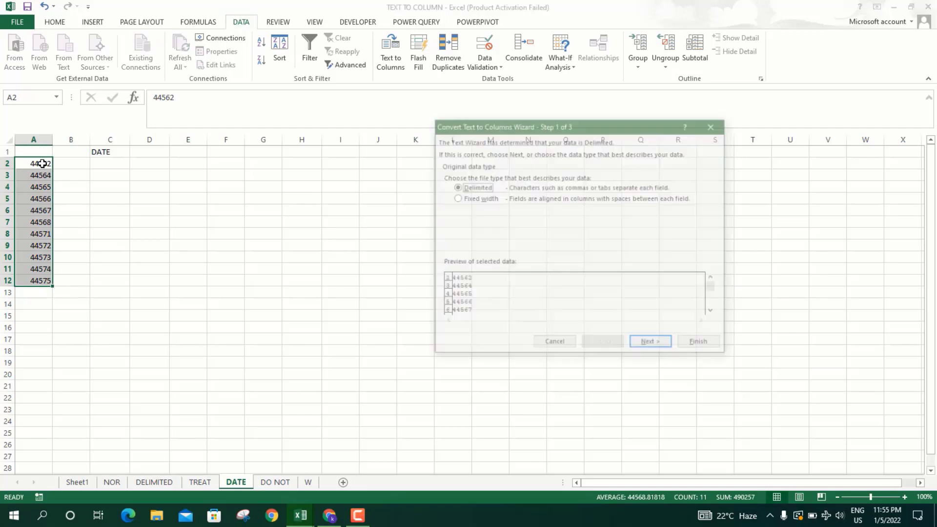
{"action": "left_click", "coordinate": [663, 346]}
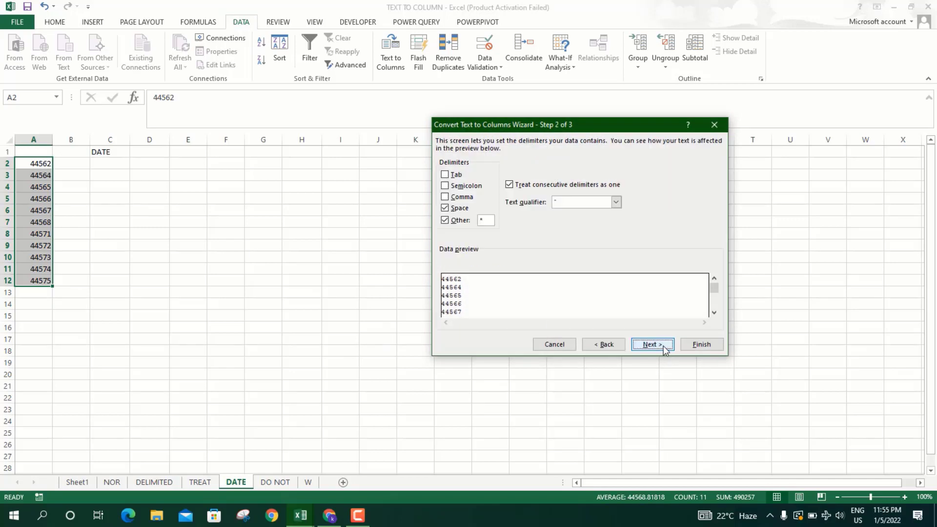
Step: Convert the serial numbers with the Date column format in MDY order, outputting the results to cell C2
{"action": "left_click", "coordinate": [480, 219]}
{"action": "key", "text": "BackSpace"}
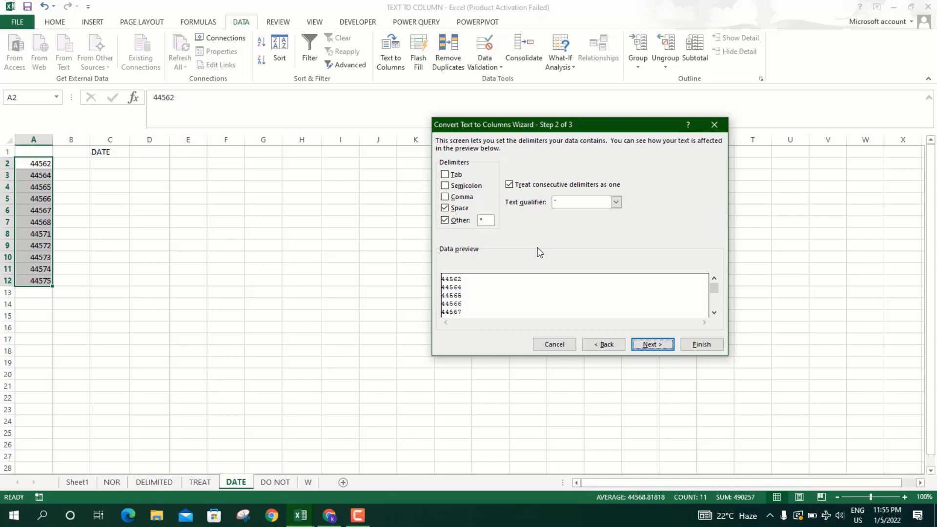
{"action": "left_click", "coordinate": [653, 345]}
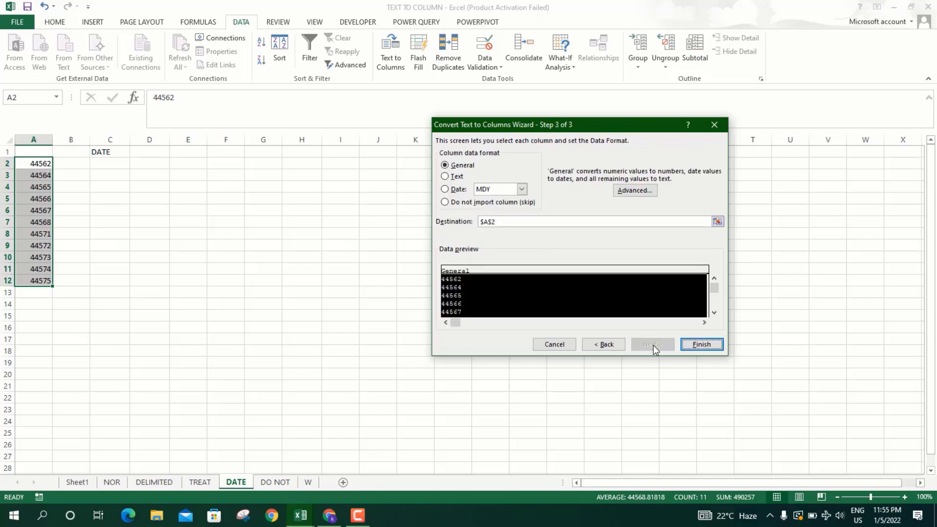
{"action": "left_click", "coordinate": [445, 189]}
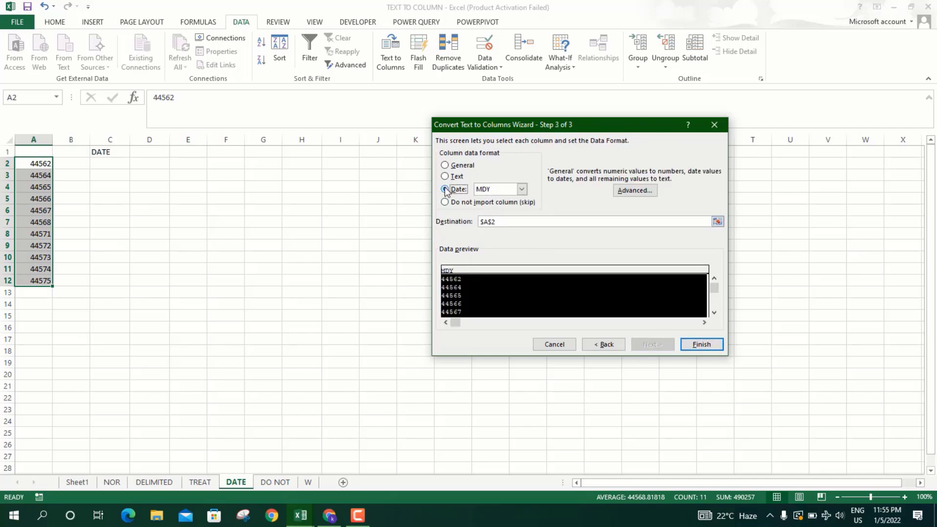
{"action": "left_click", "coordinate": [501, 221]}
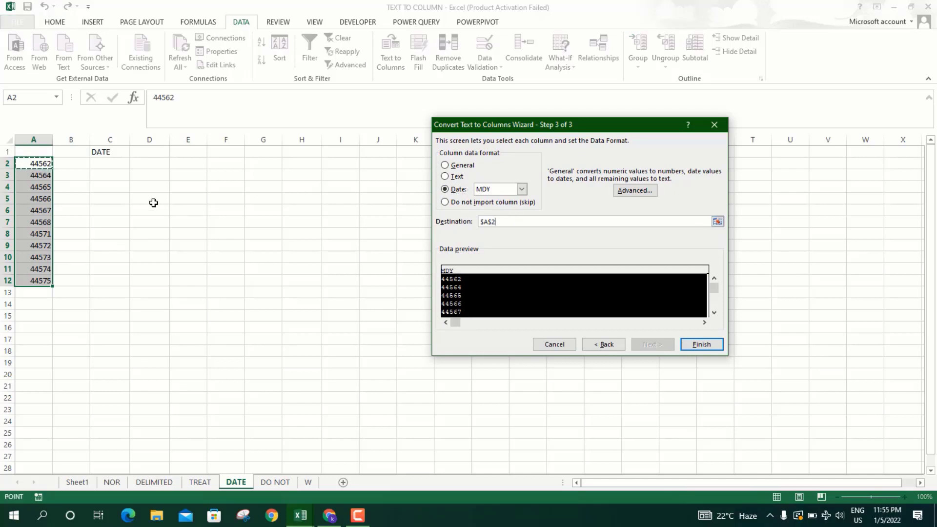
{"action": "left_click", "coordinate": [97, 162]}
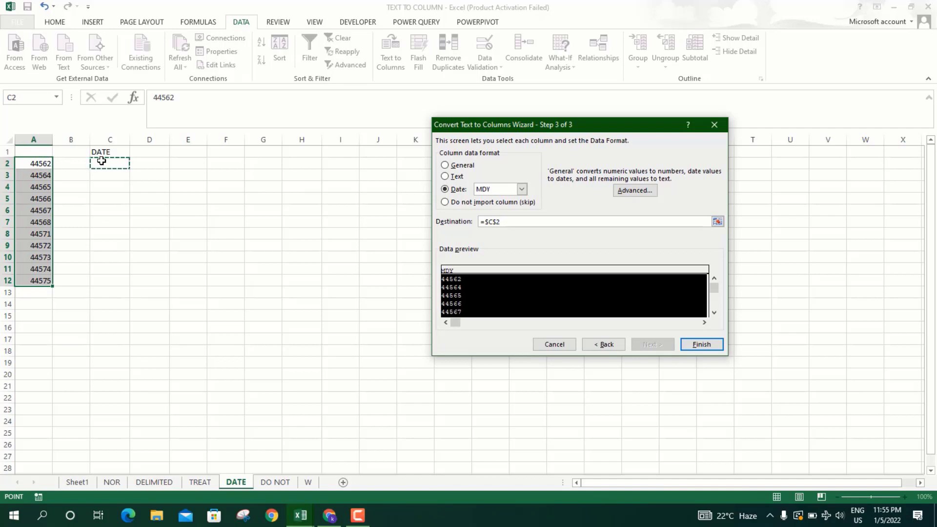
{"action": "left_click", "coordinate": [701, 344]}
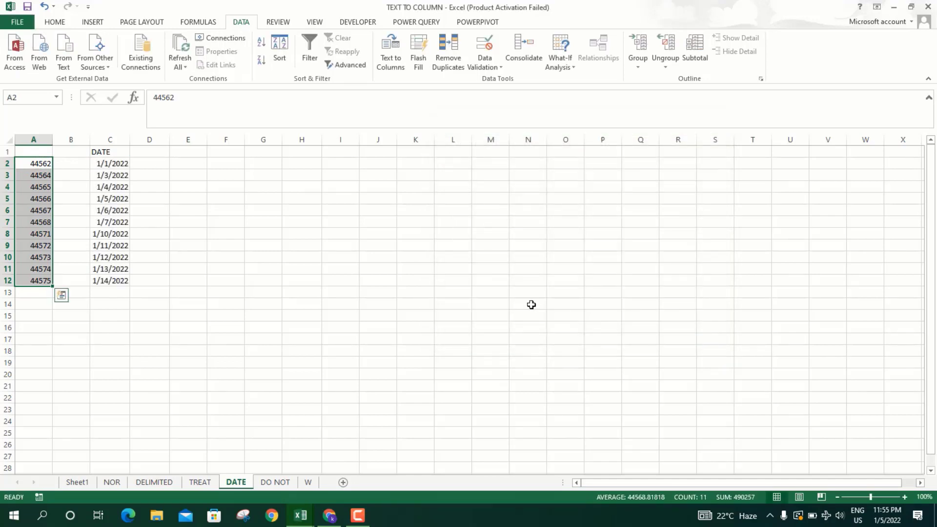
{"action": "left_click", "coordinate": [167, 259]}
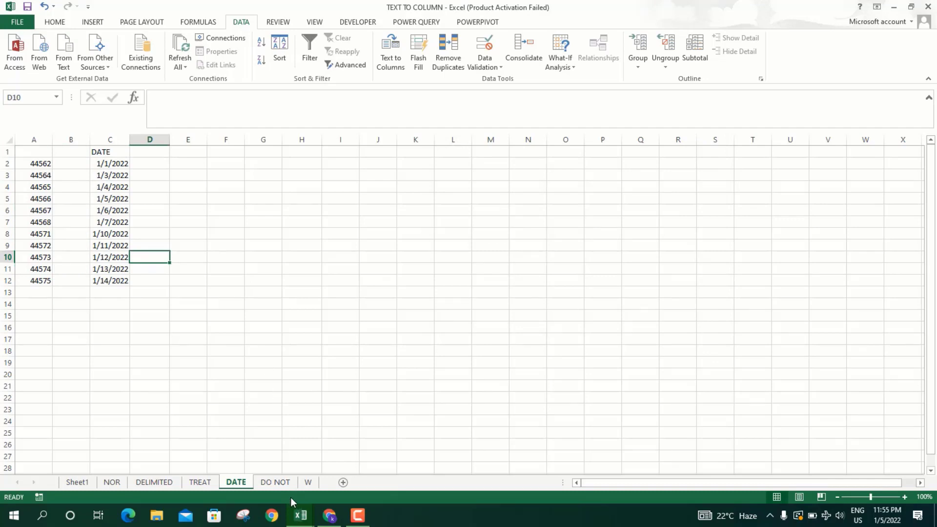
Step: Start Text to Columns on the numbered names in A3:A14 of the DO NOT sheet, using the Delimited data type
{"action": "left_click", "coordinate": [277, 485]}
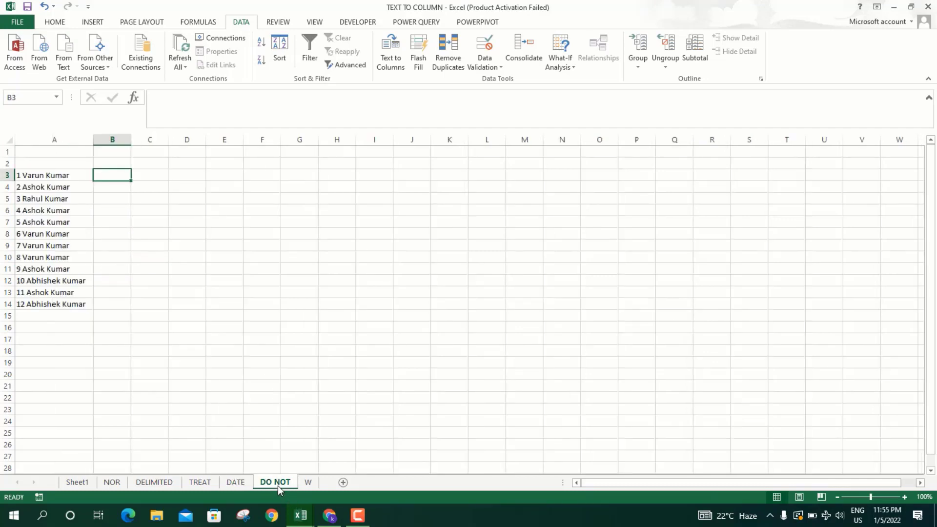
{"action": "left_click", "coordinate": [45, 175]}
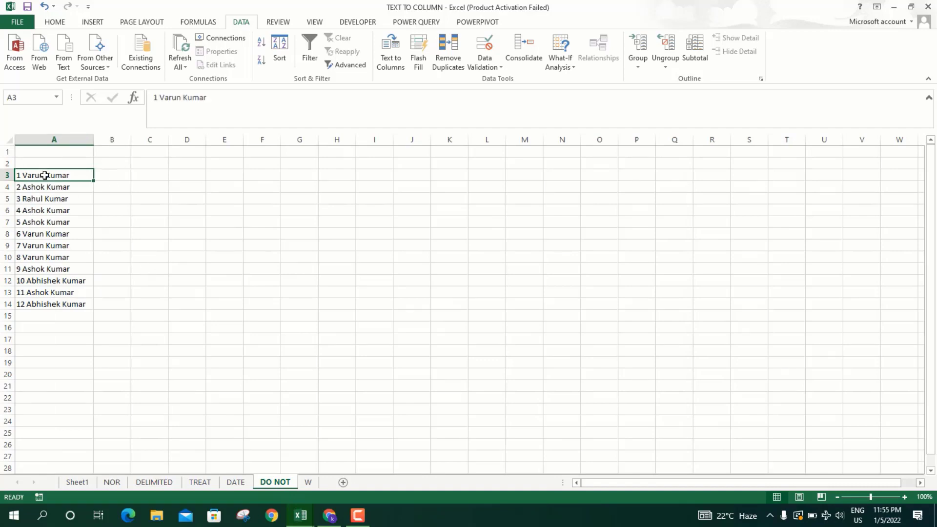
{"action": "key", "text": "ctrl+shift+Down"}
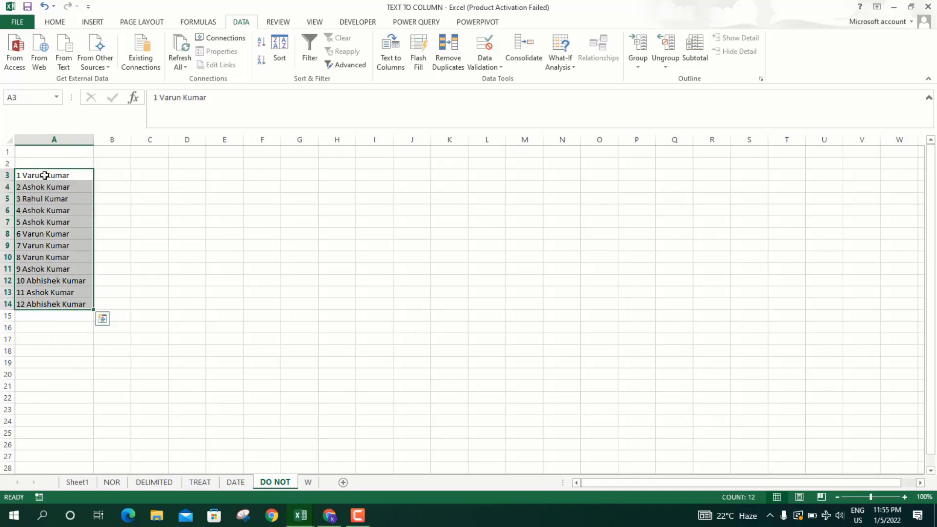
{"action": "key", "text": "alt+a"}
{"action": "key", "text": "e"}
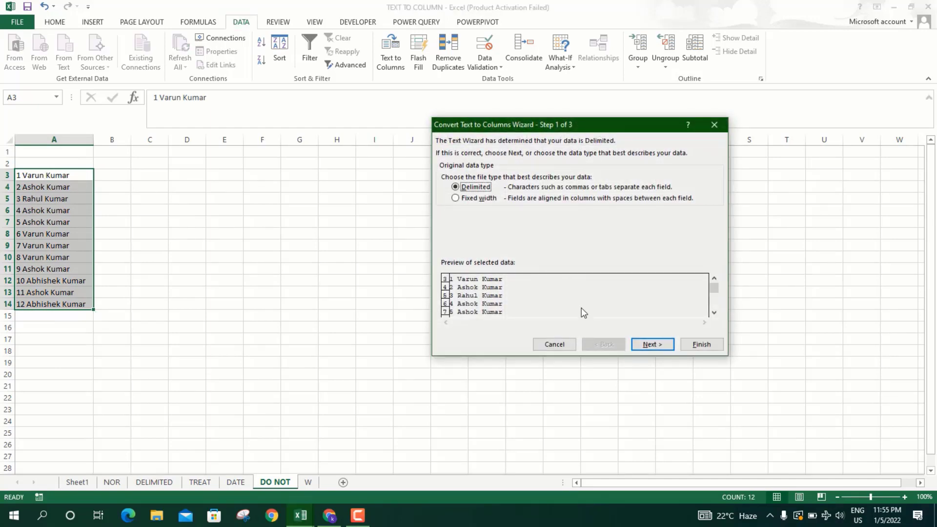
{"action": "left_click", "coordinate": [653, 344]}
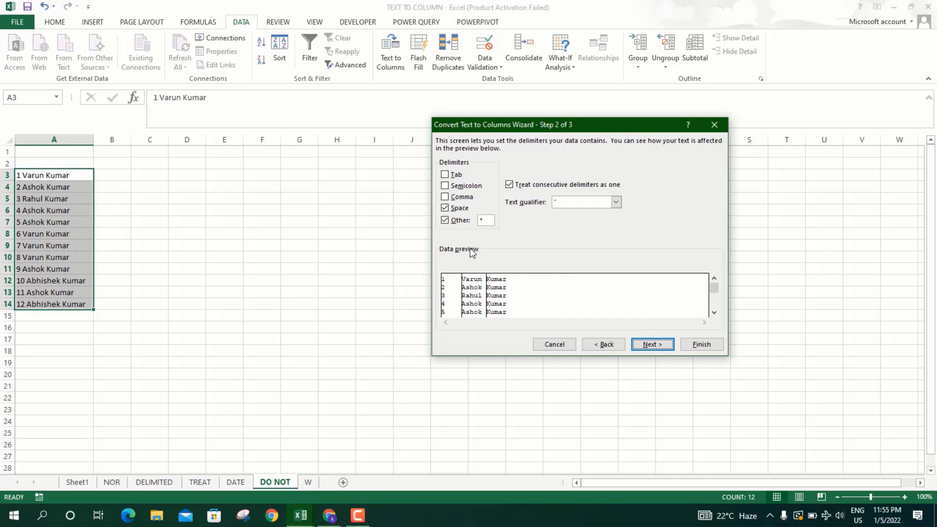
Step: Turn off the Other delimiter for the numbered names, keeping Space, and set the number column to Do not import column (skip)
{"action": "left_click", "coordinate": [444, 220]}
{"action": "left_click", "coordinate": [653, 344]}
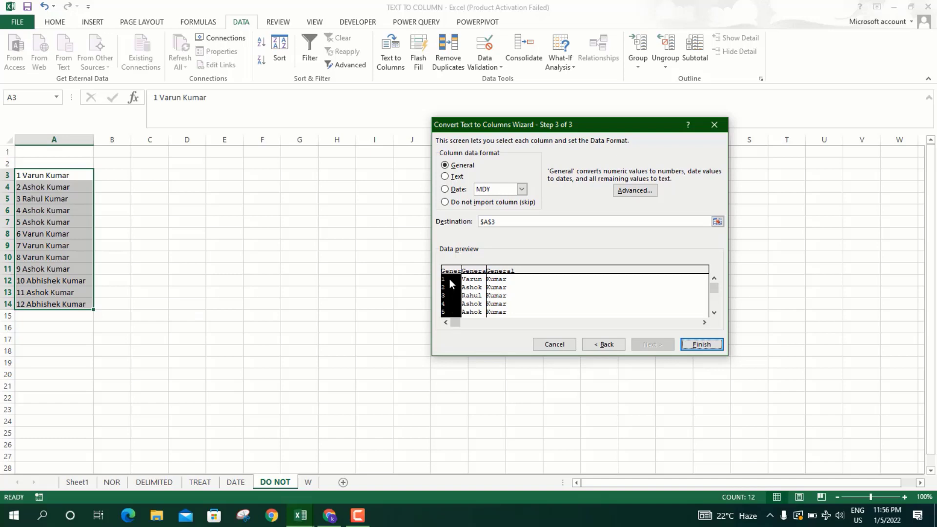
{"action": "left_click", "coordinate": [476, 290]}
{"action": "left_click", "coordinate": [497, 288]}
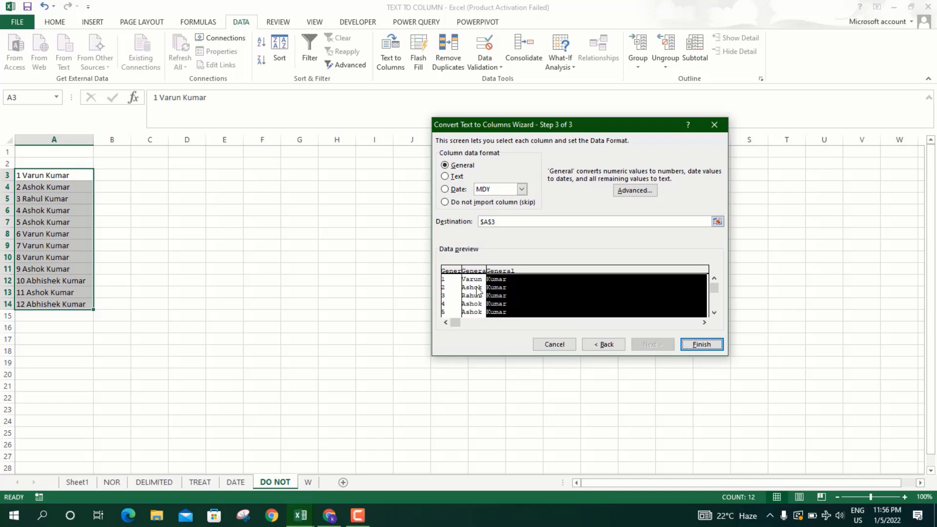
{"action": "left_click", "coordinate": [476, 288]}
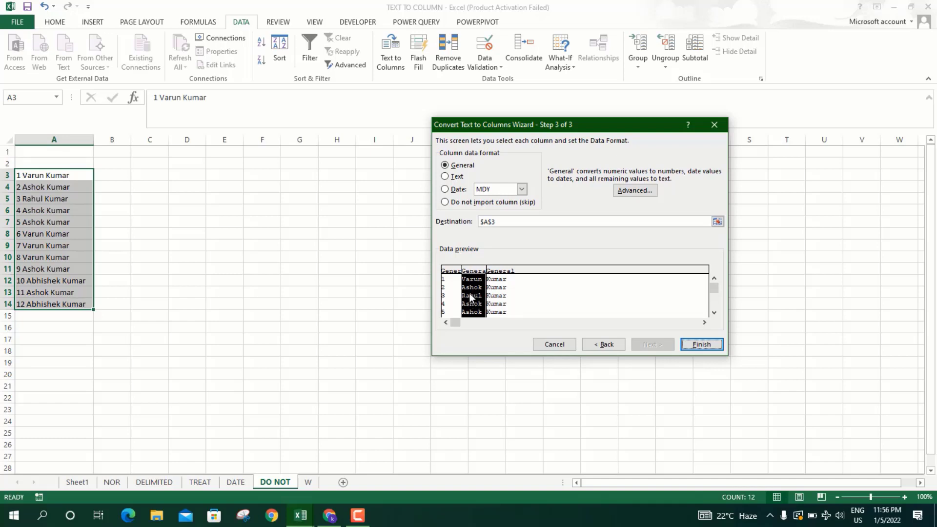
{"action": "left_click", "coordinate": [455, 292]}
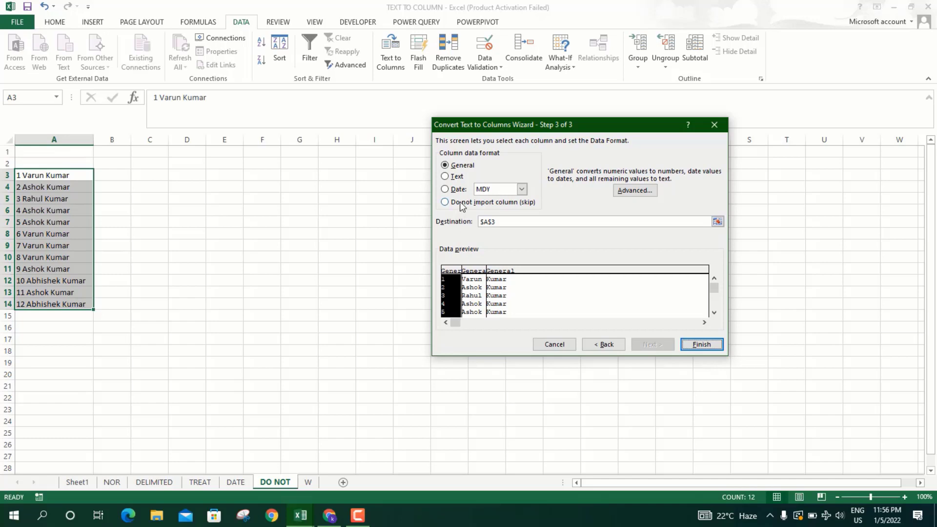
{"action": "left_click", "coordinate": [445, 203]}
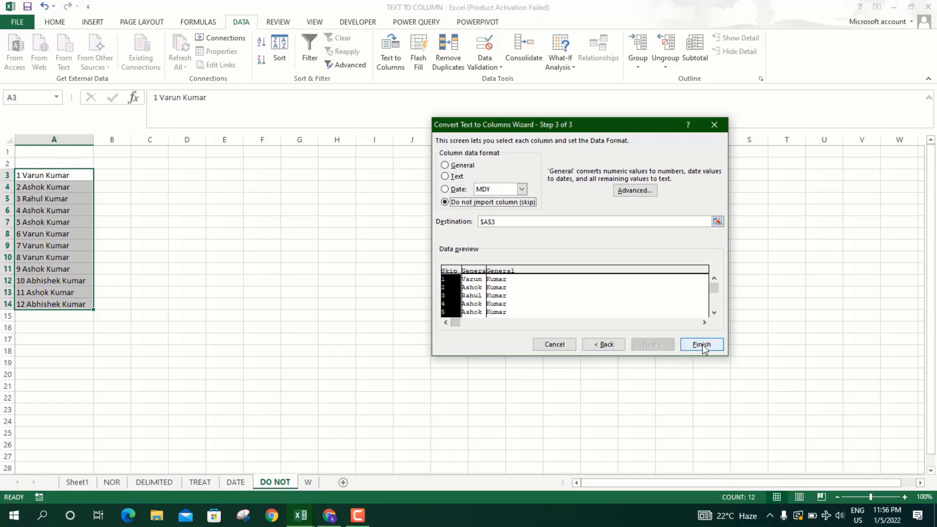
Step: Set the destination of the split names to cell C3 and finish the conversion
{"action": "left_click", "coordinate": [505, 222]}
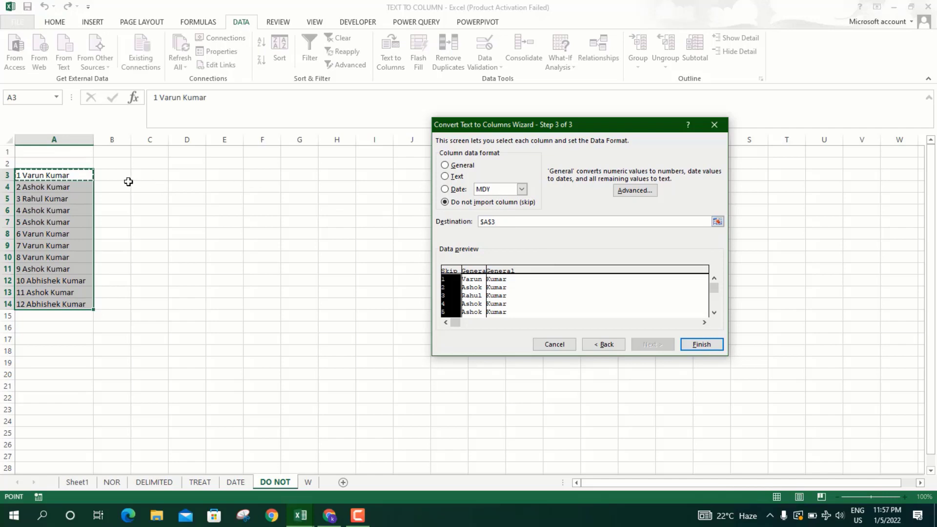
{"action": "left_click", "coordinate": [144, 176]}
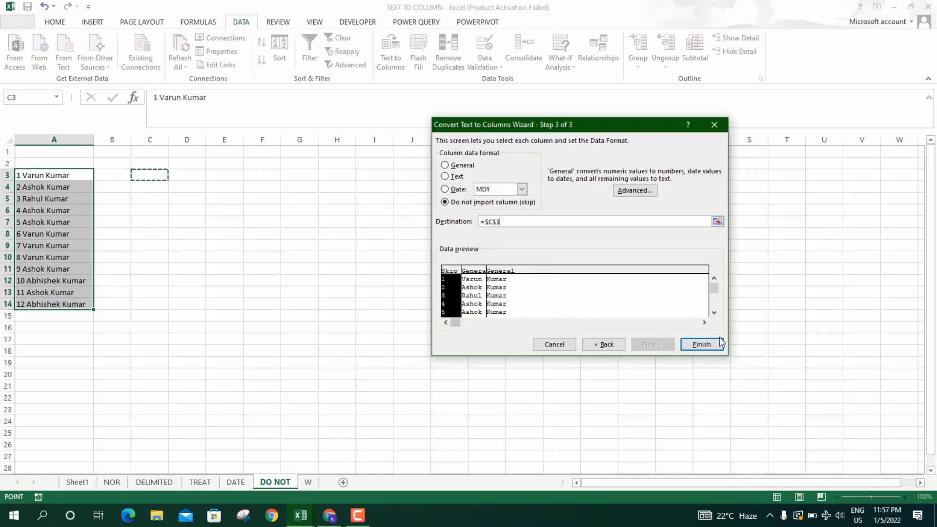
{"action": "left_click", "coordinate": [704, 347]}
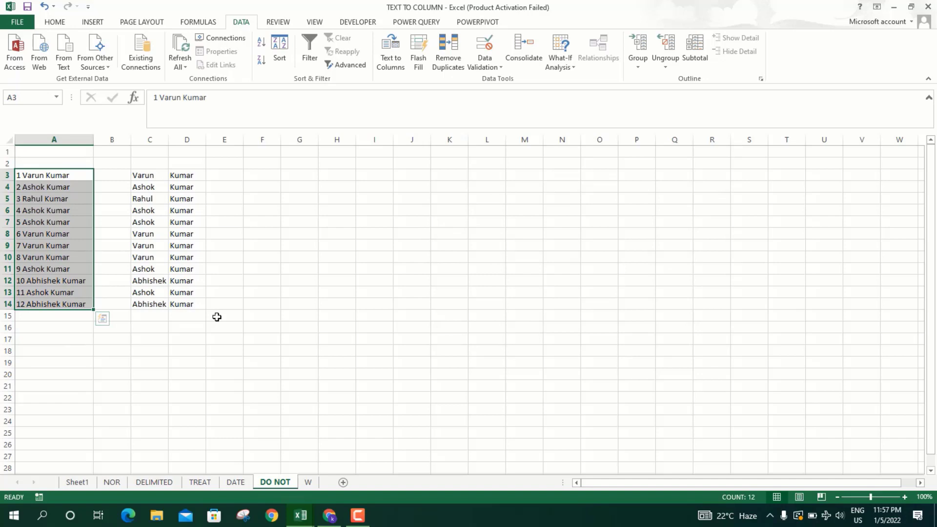
Step: Start Text to Columns on the joined names in A4:A12 of the W sheet, using the Fixed width data type
{"action": "left_click", "coordinate": [309, 482]}
{"action": "left_click", "coordinate": [59, 187]}
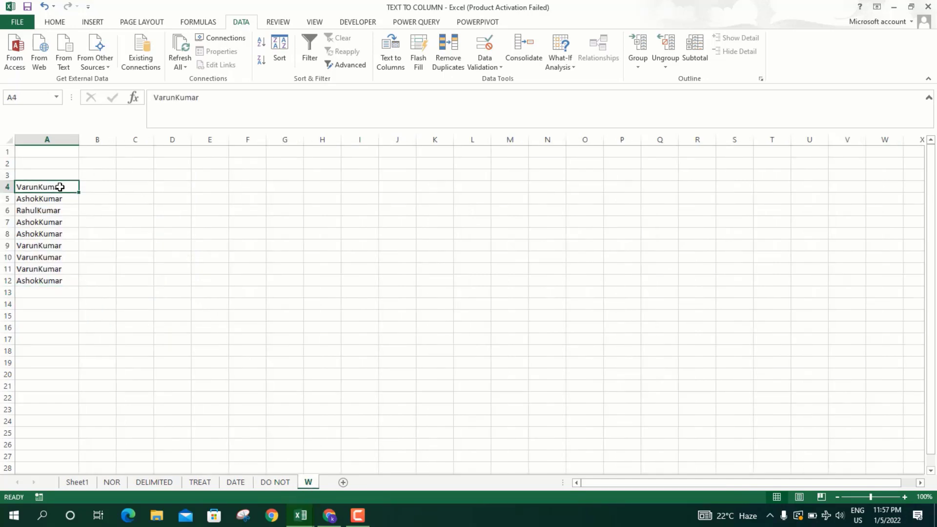
{"action": "key", "text": "ctrl+shift+Down"}
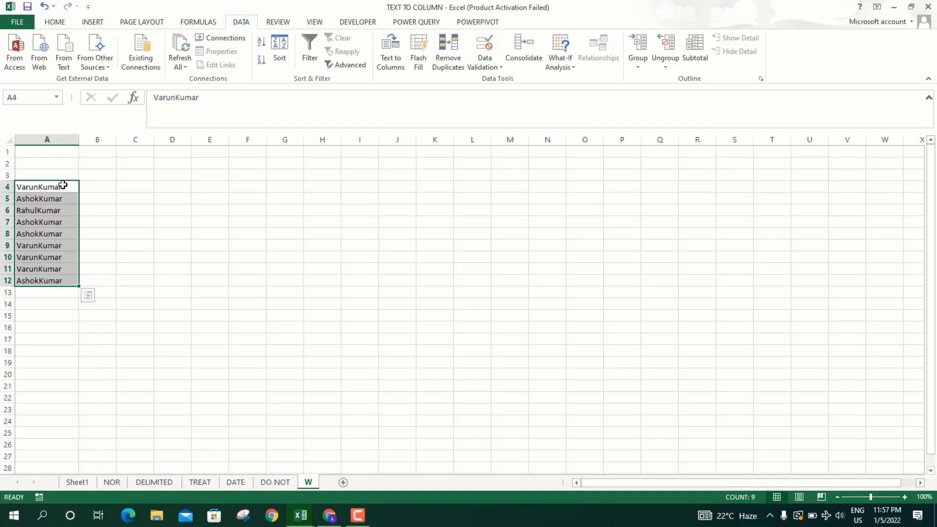
{"action": "key", "text": "alt+a"}
{"action": "key", "text": "e"}
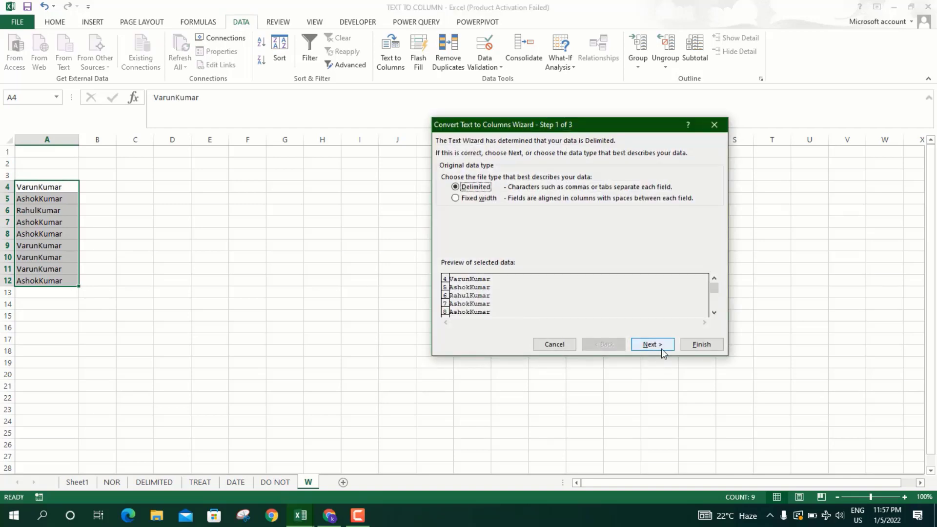
{"action": "left_click", "coordinate": [455, 198]}
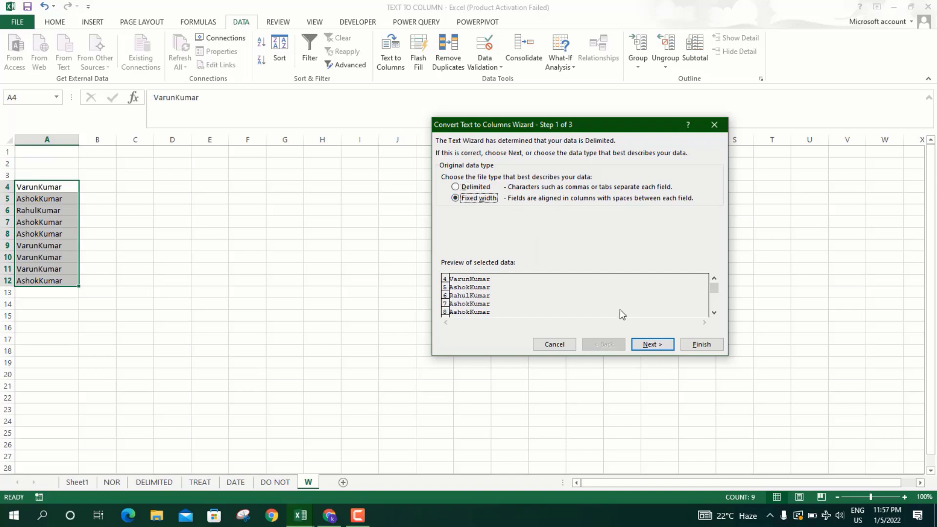
{"action": "left_click", "coordinate": [652, 345]}
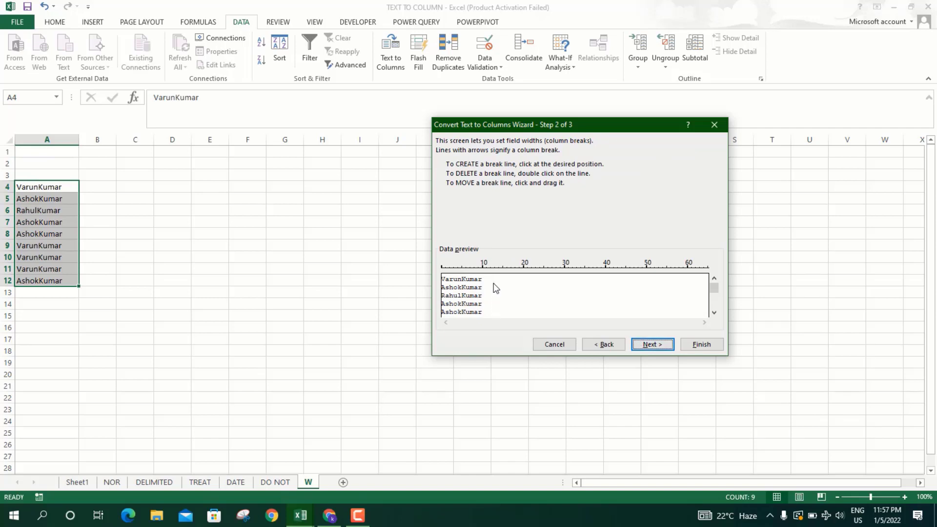
Step: Place a column break at position 5 between the first names and surnames, and continue to the column format settings
{"action": "left_click_drag", "start_coordinate": [493, 283], "coordinate": [464, 284]}
{"action": "left_click_drag", "start_coordinate": [463, 283], "coordinate": [464, 283]}
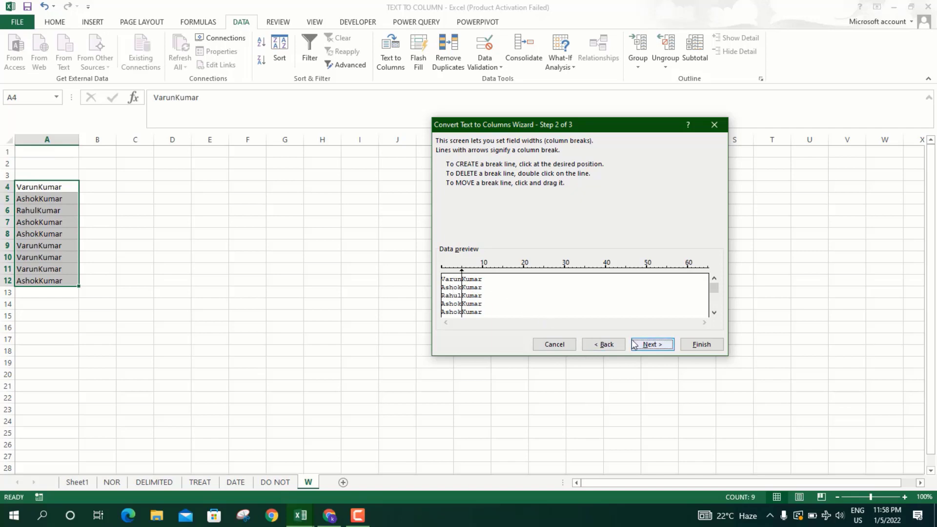
{"action": "left_click", "coordinate": [651, 344]}
Step: Output the fixed-width split to cell C4 in General format, and return to Sheet1
{"action": "key", "text": "Return"}
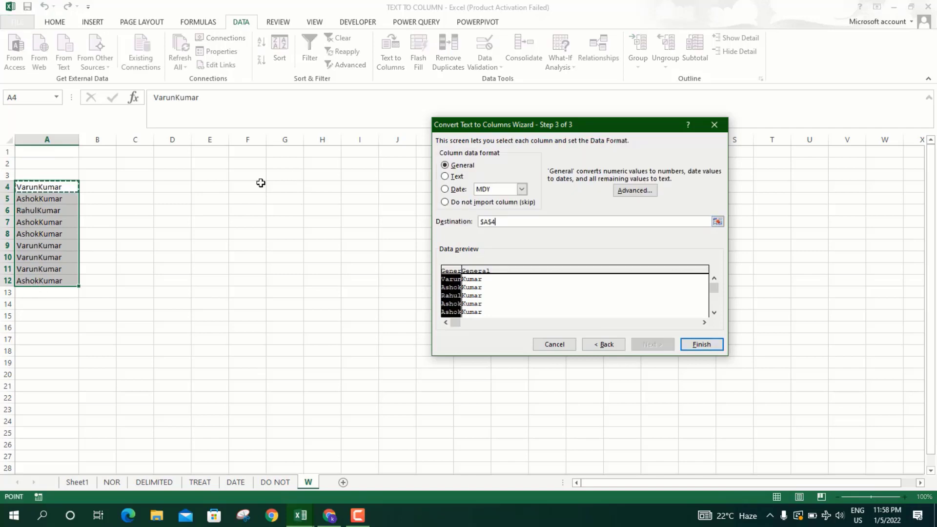
{"action": "left_click", "coordinate": [127, 186]}
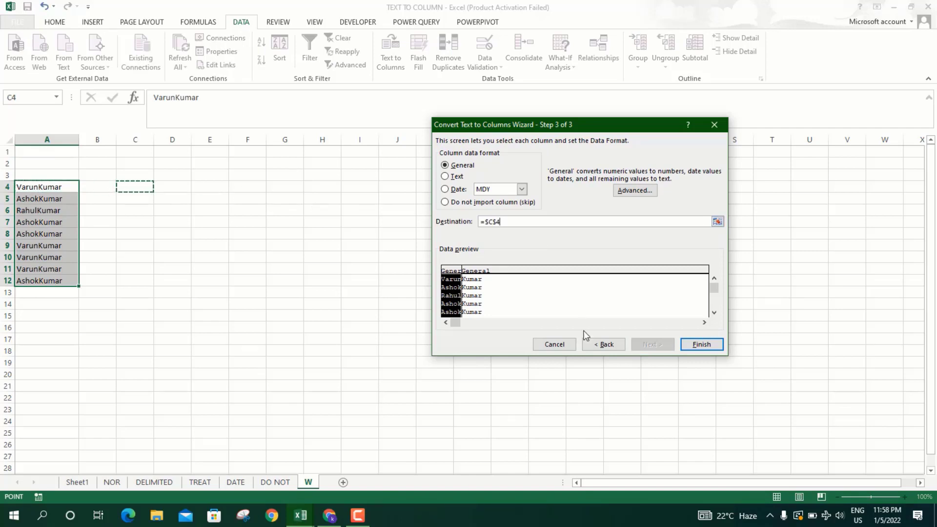
{"action": "left_click", "coordinate": [703, 345]}
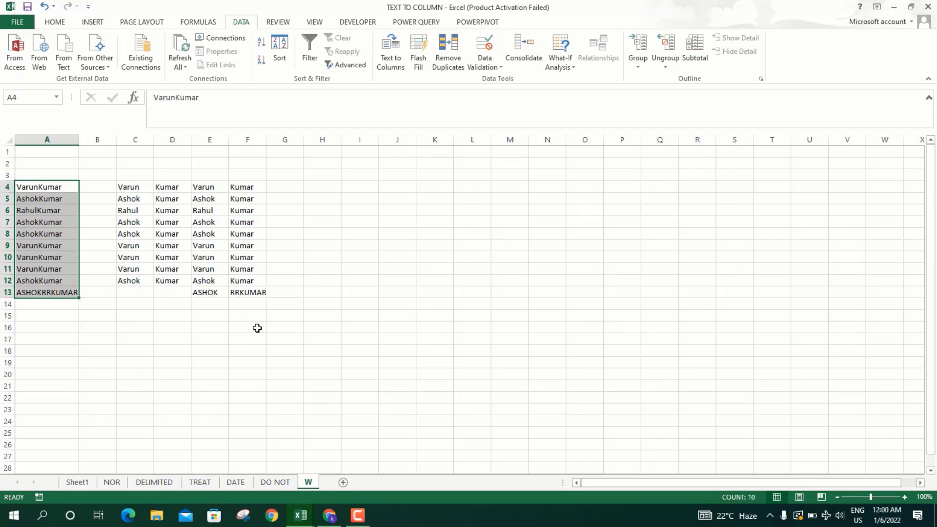
{"action": "left_click", "coordinate": [77, 481]}
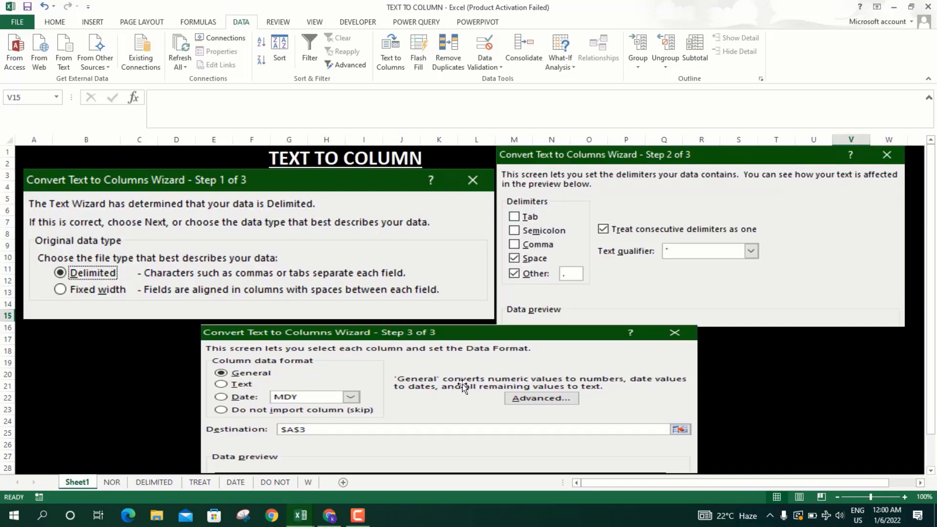